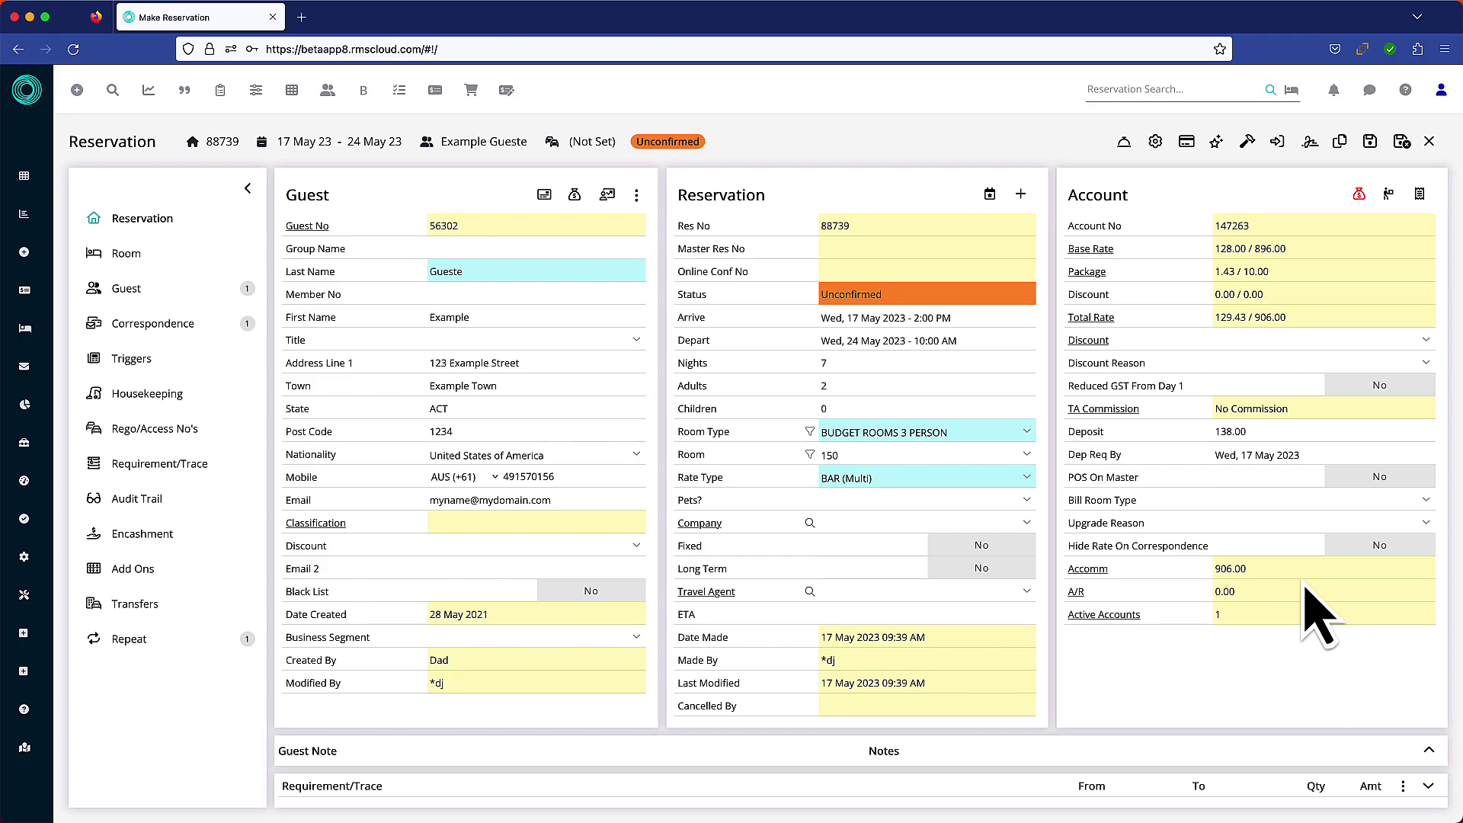
Step: Add a new trace to reservation 88739 from its Requirement/Trace menu
click(1403, 790)
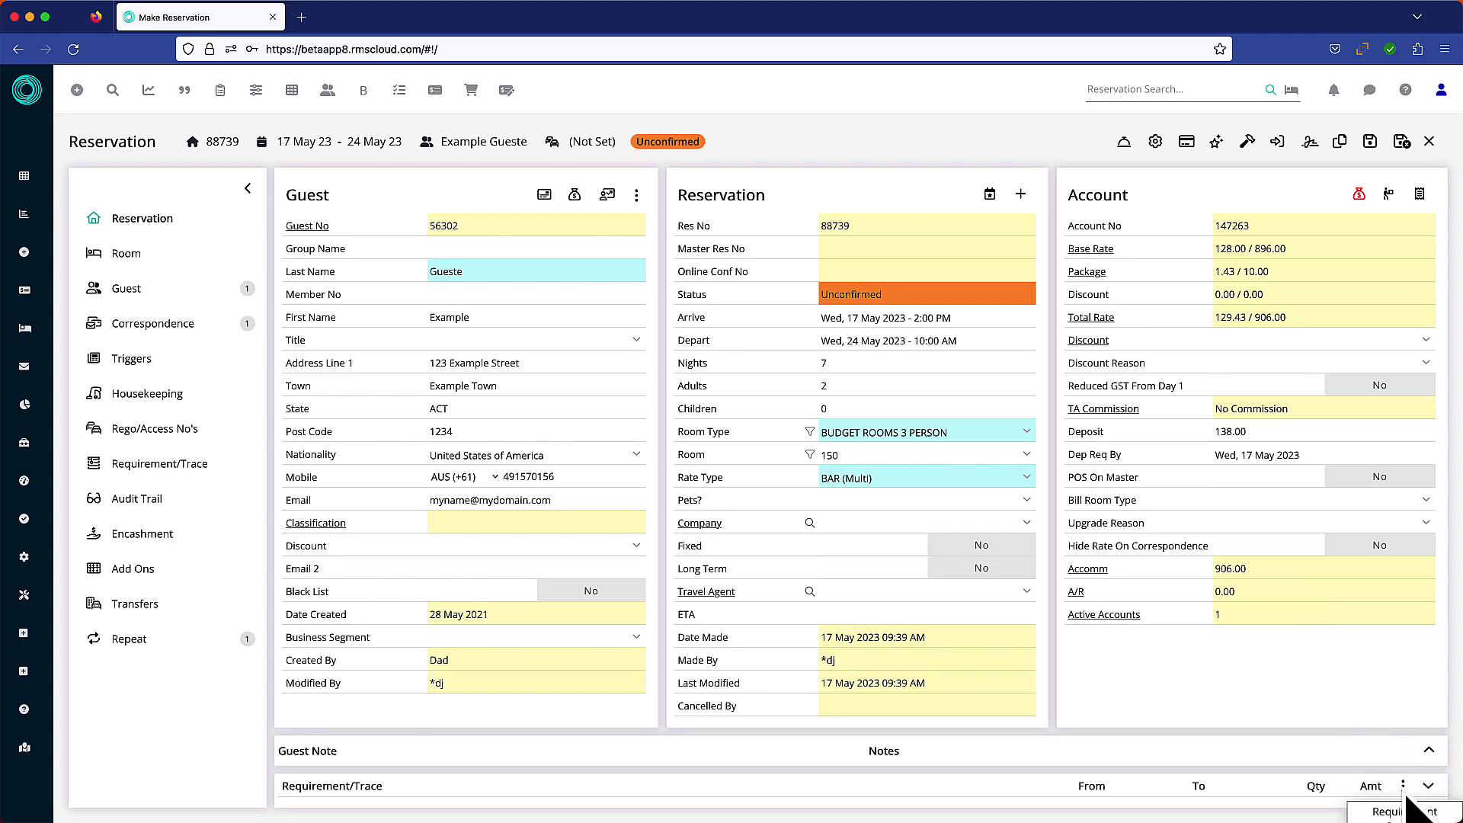
click(1403, 787)
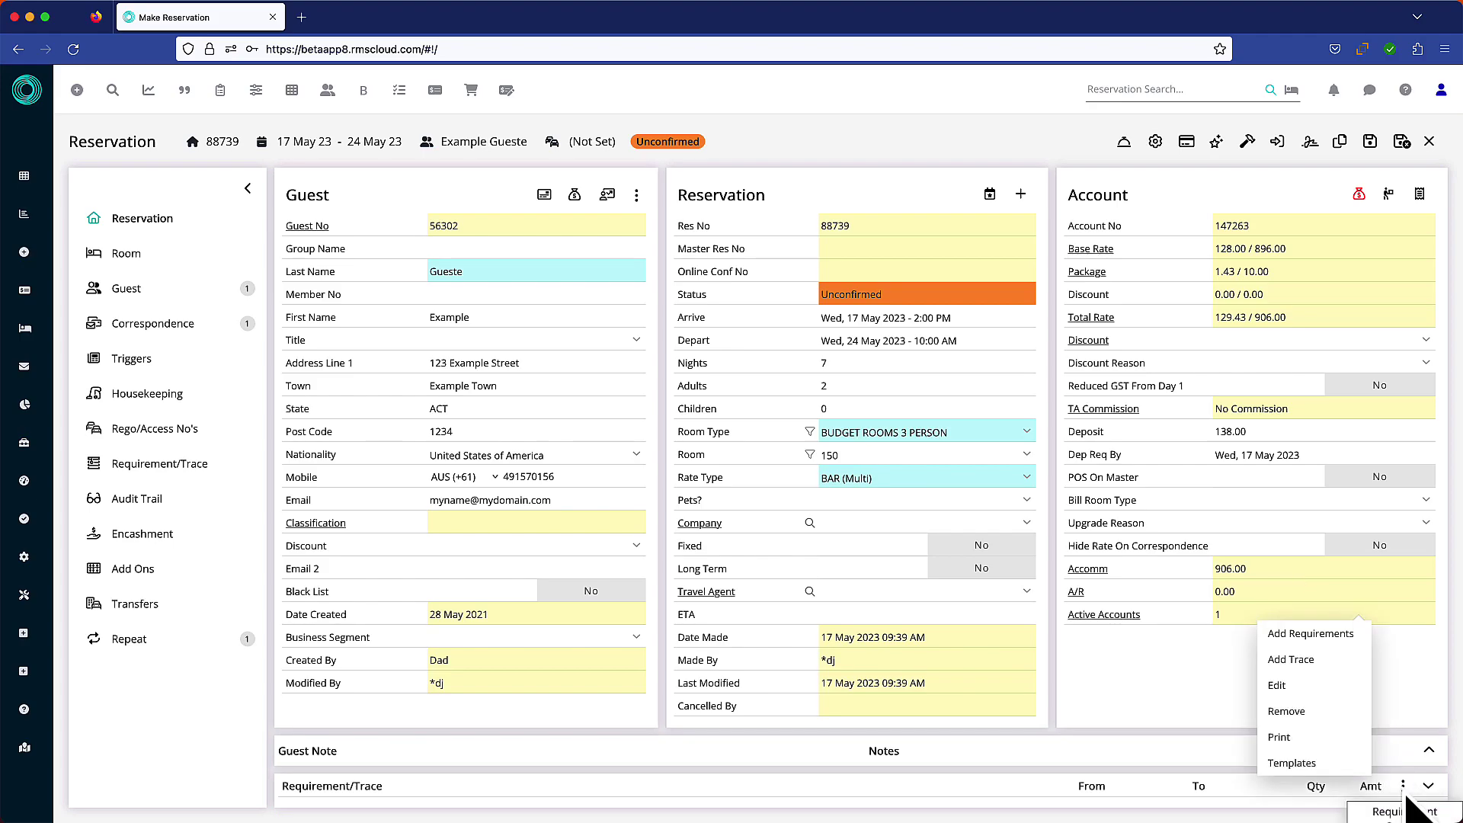
click(1324, 670)
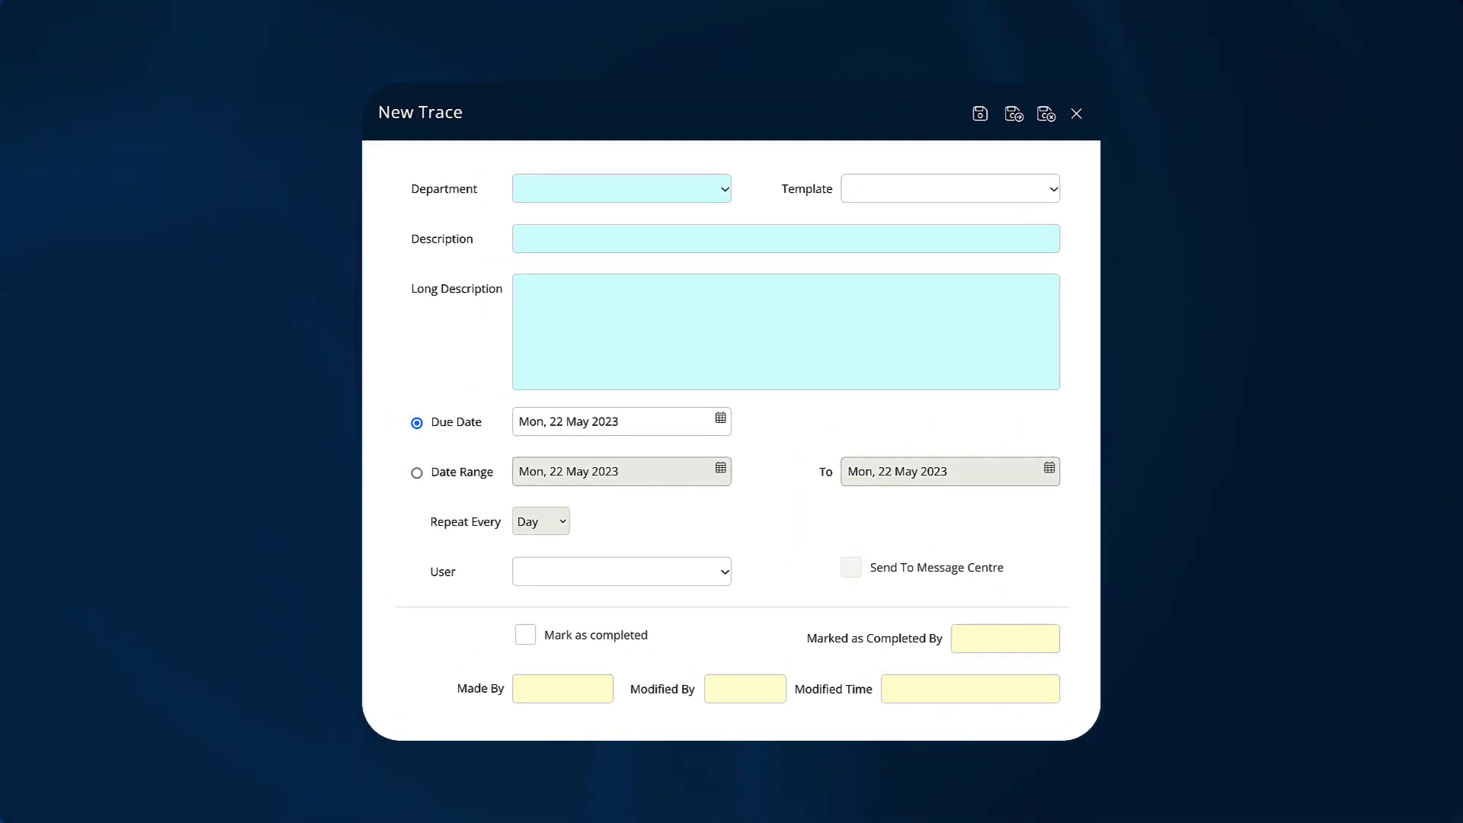
Step: Check the trace templates without choosing one, and assign the trace to Housekeeping
click(1056, 192)
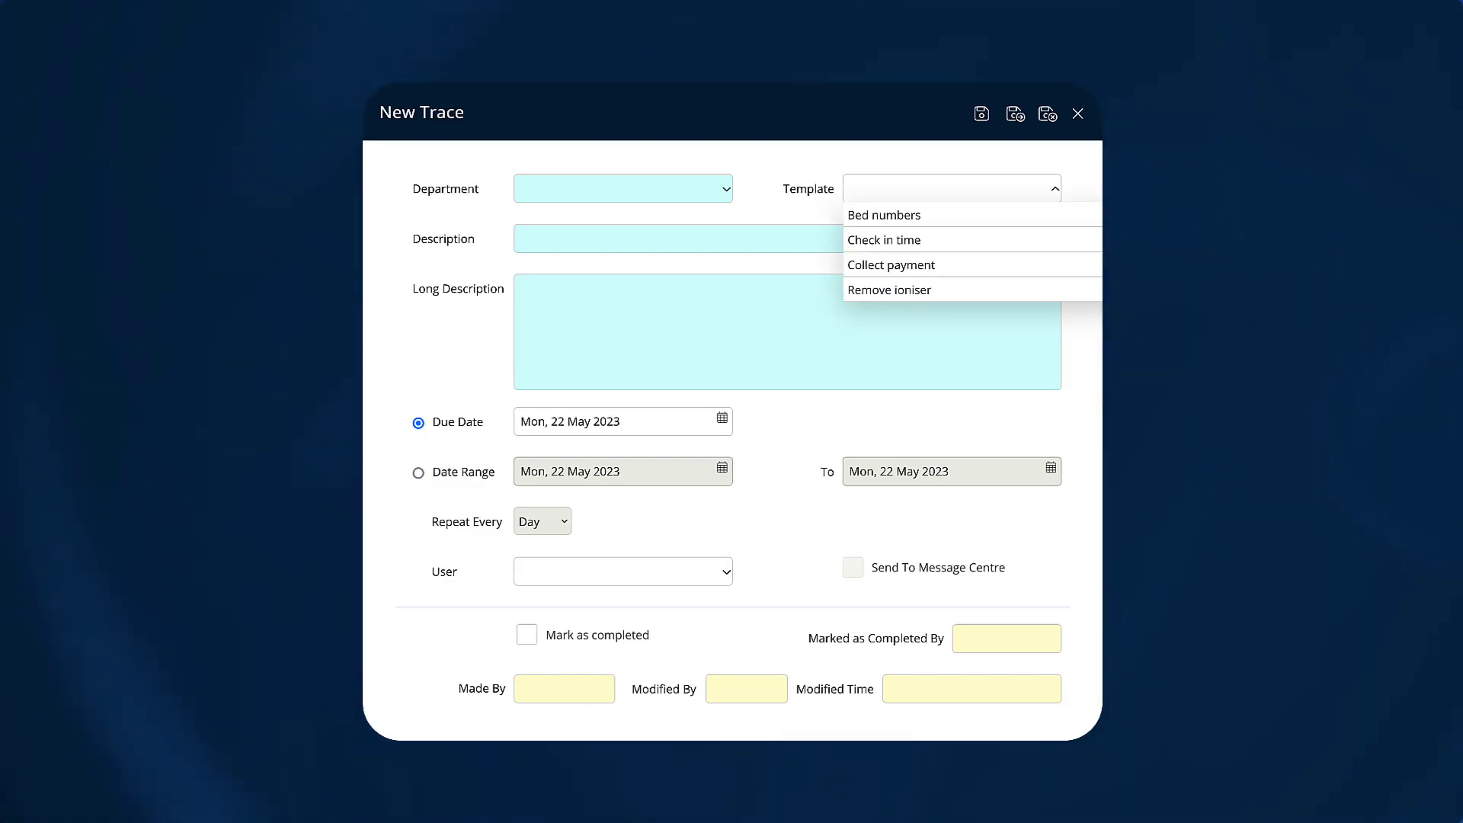
key(Escape)
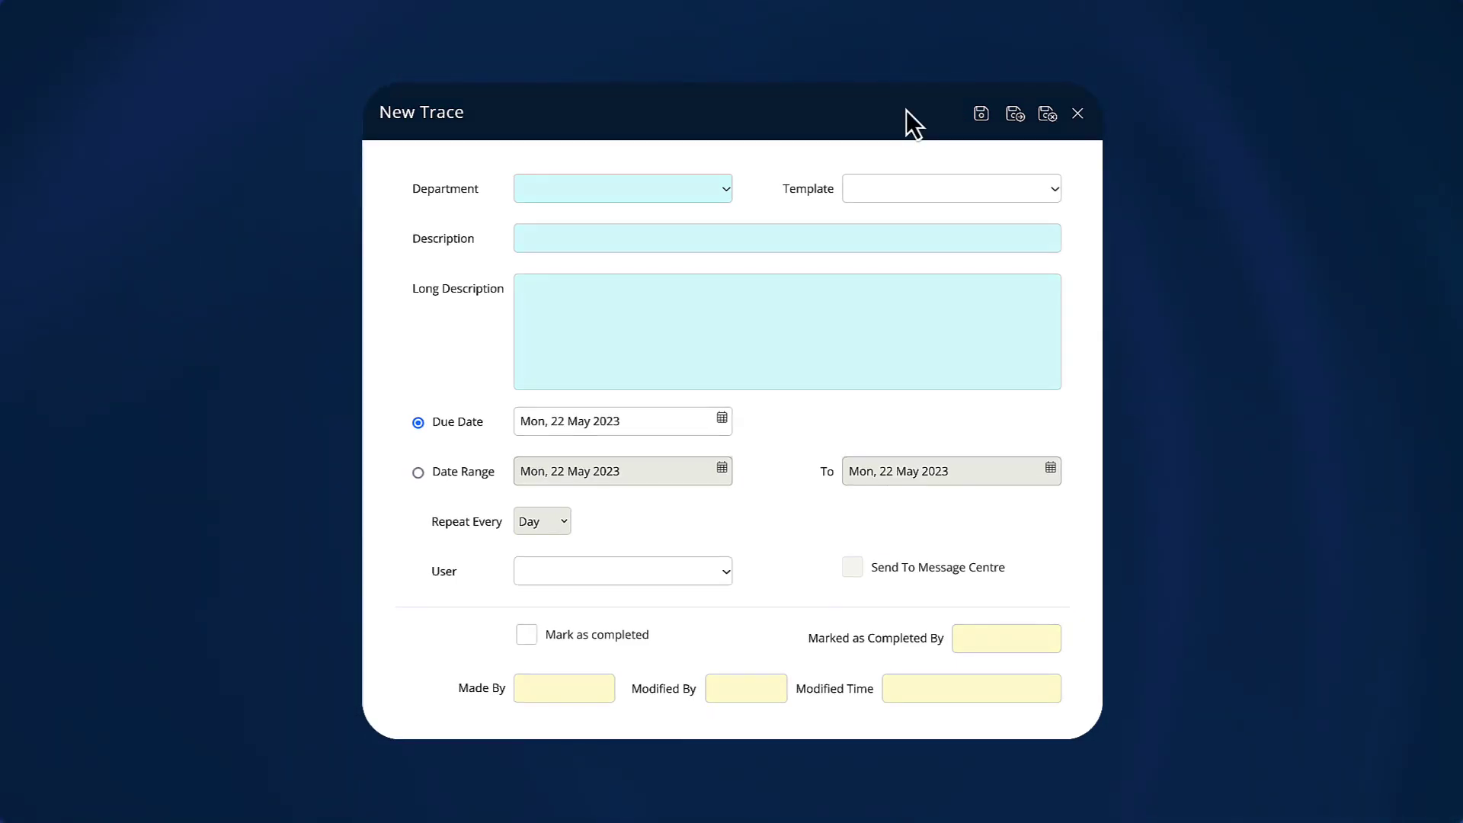
click(727, 189)
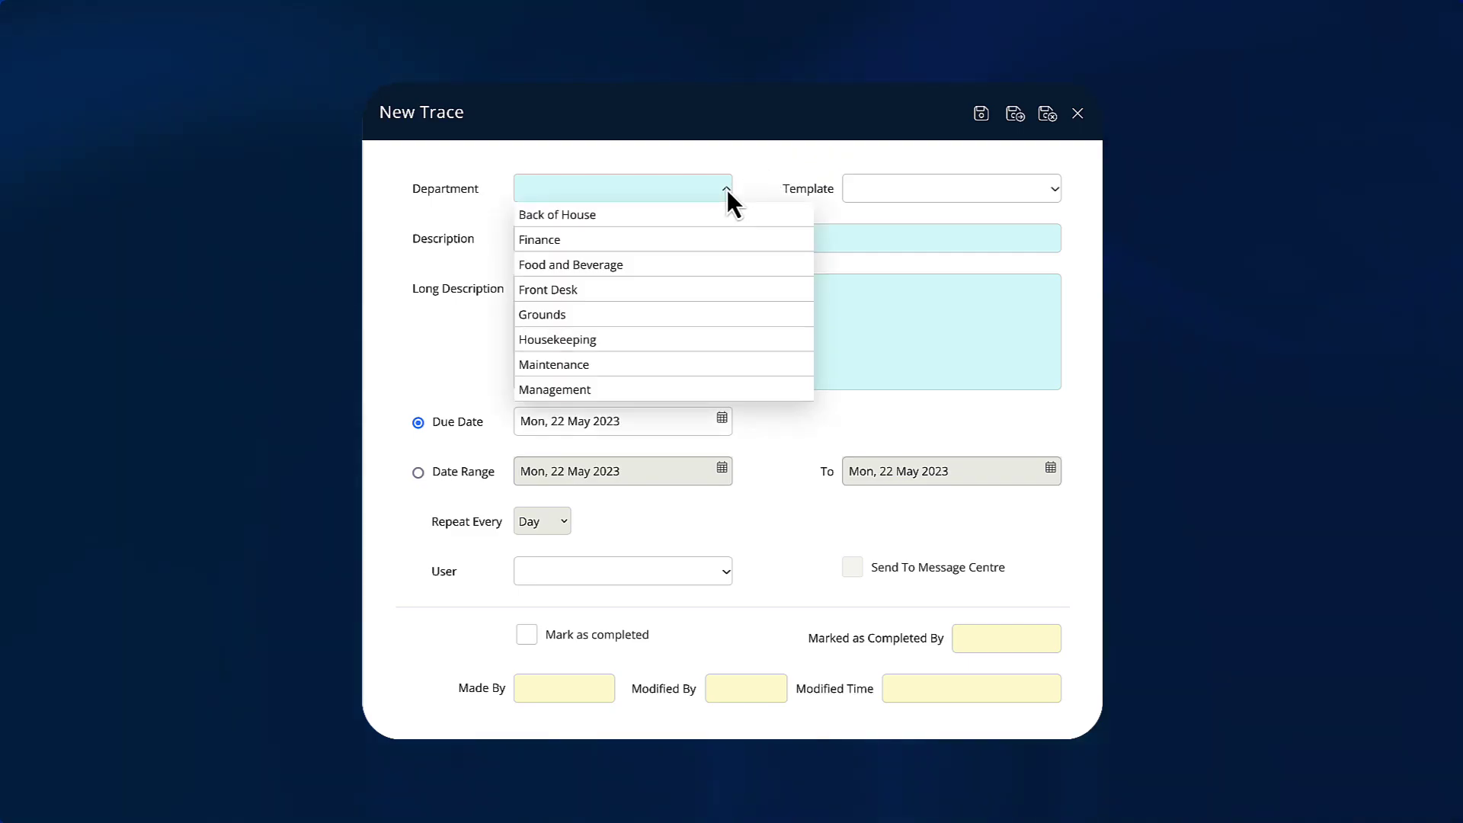
click(647, 338)
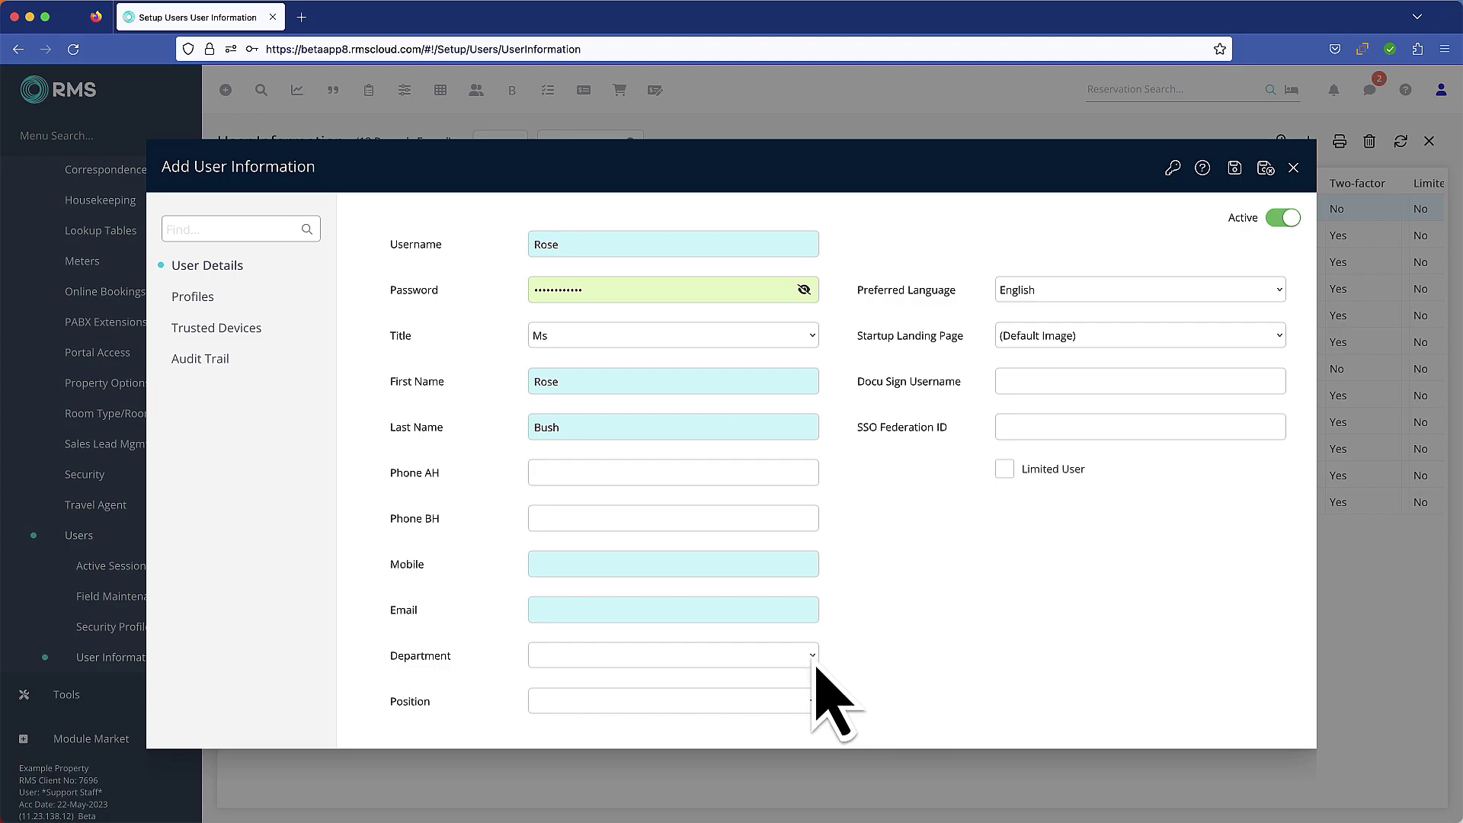
Step: Choose Front Desk as the user's department
click(809, 660)
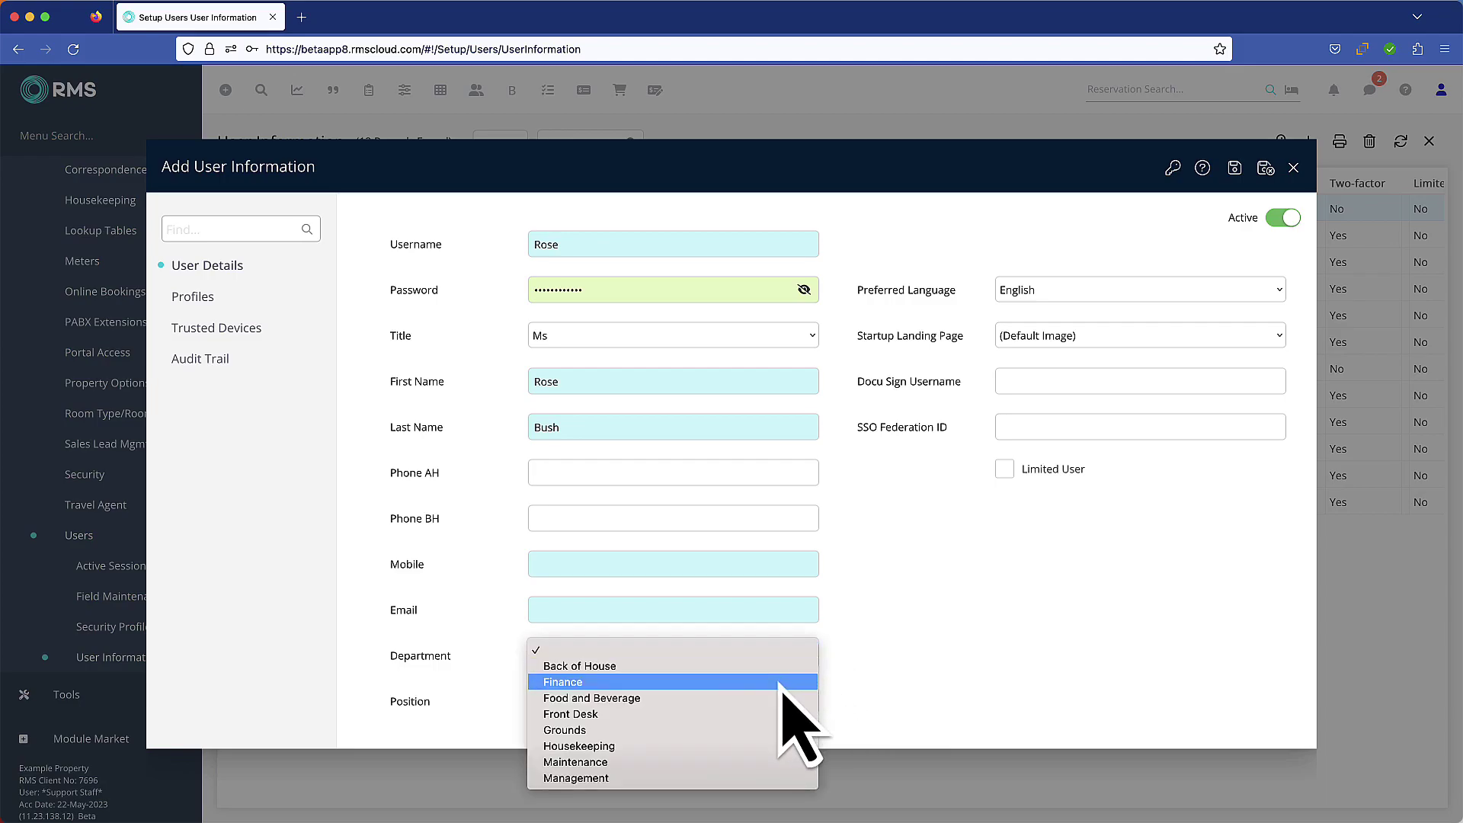
click(766, 715)
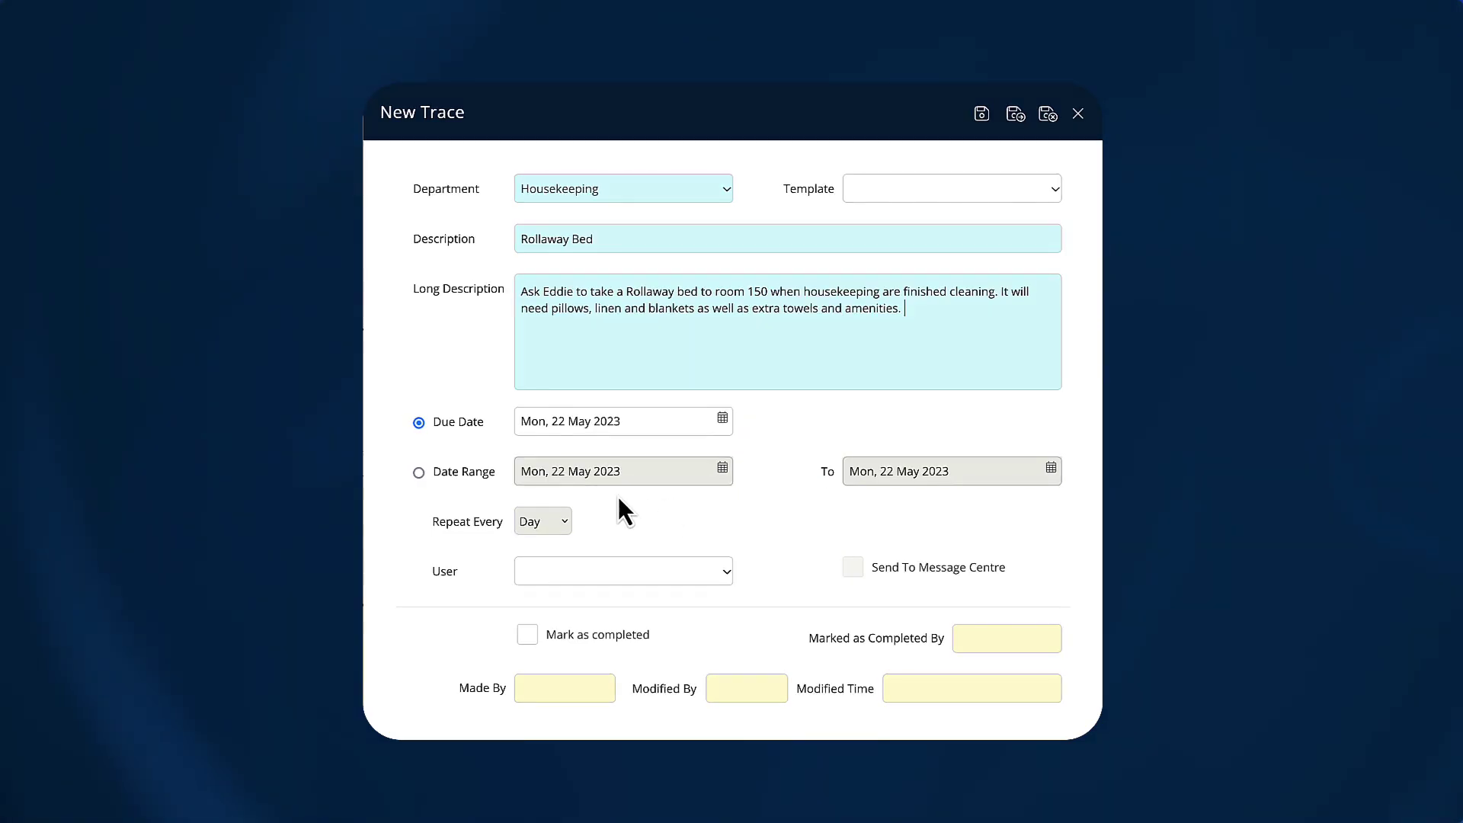
Step: Make the trace a date range repeating weekly on Monday and Wednesday
click(419, 474)
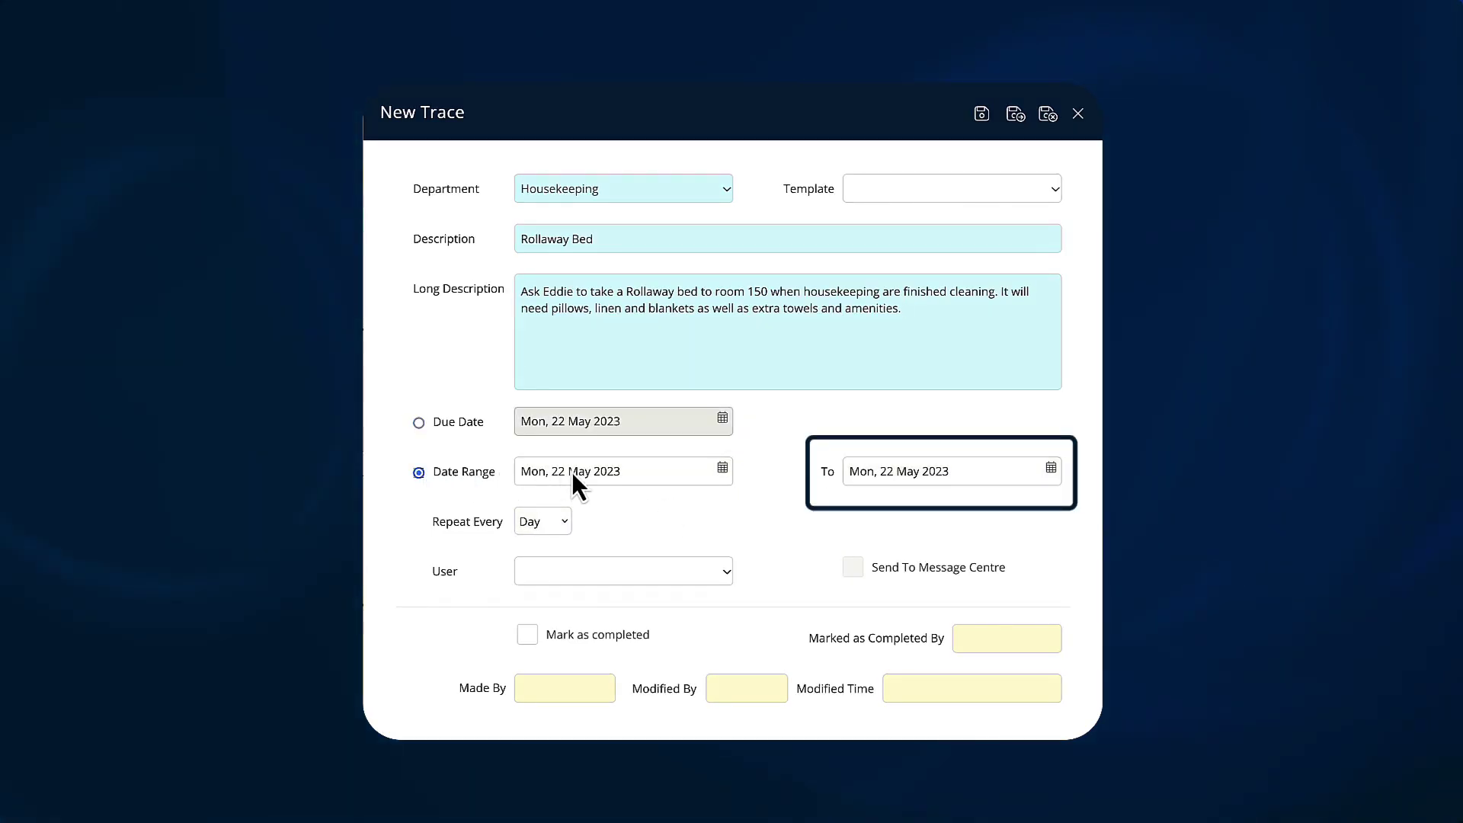
click(569, 524)
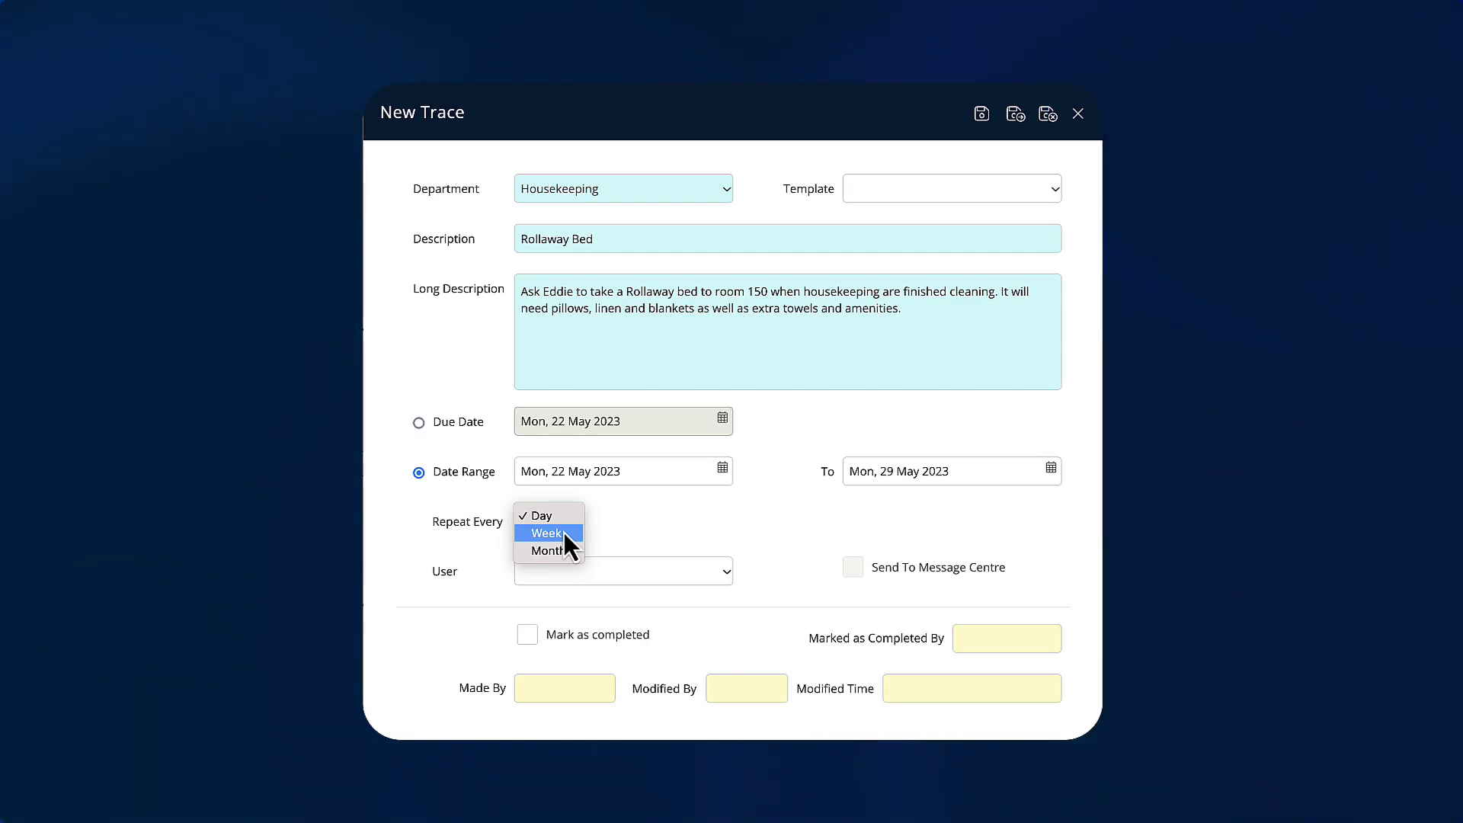
click(564, 532)
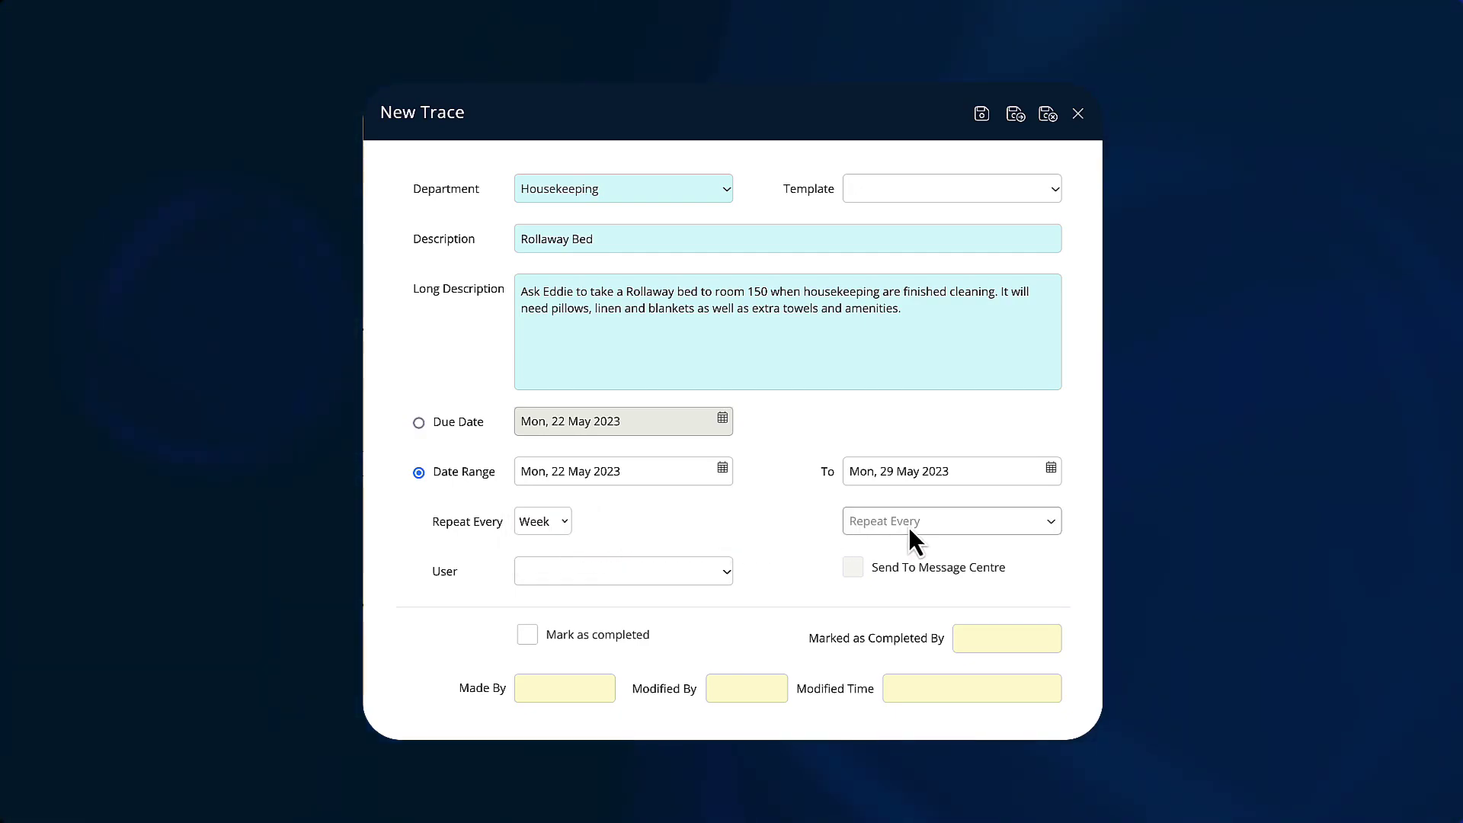
click(1053, 522)
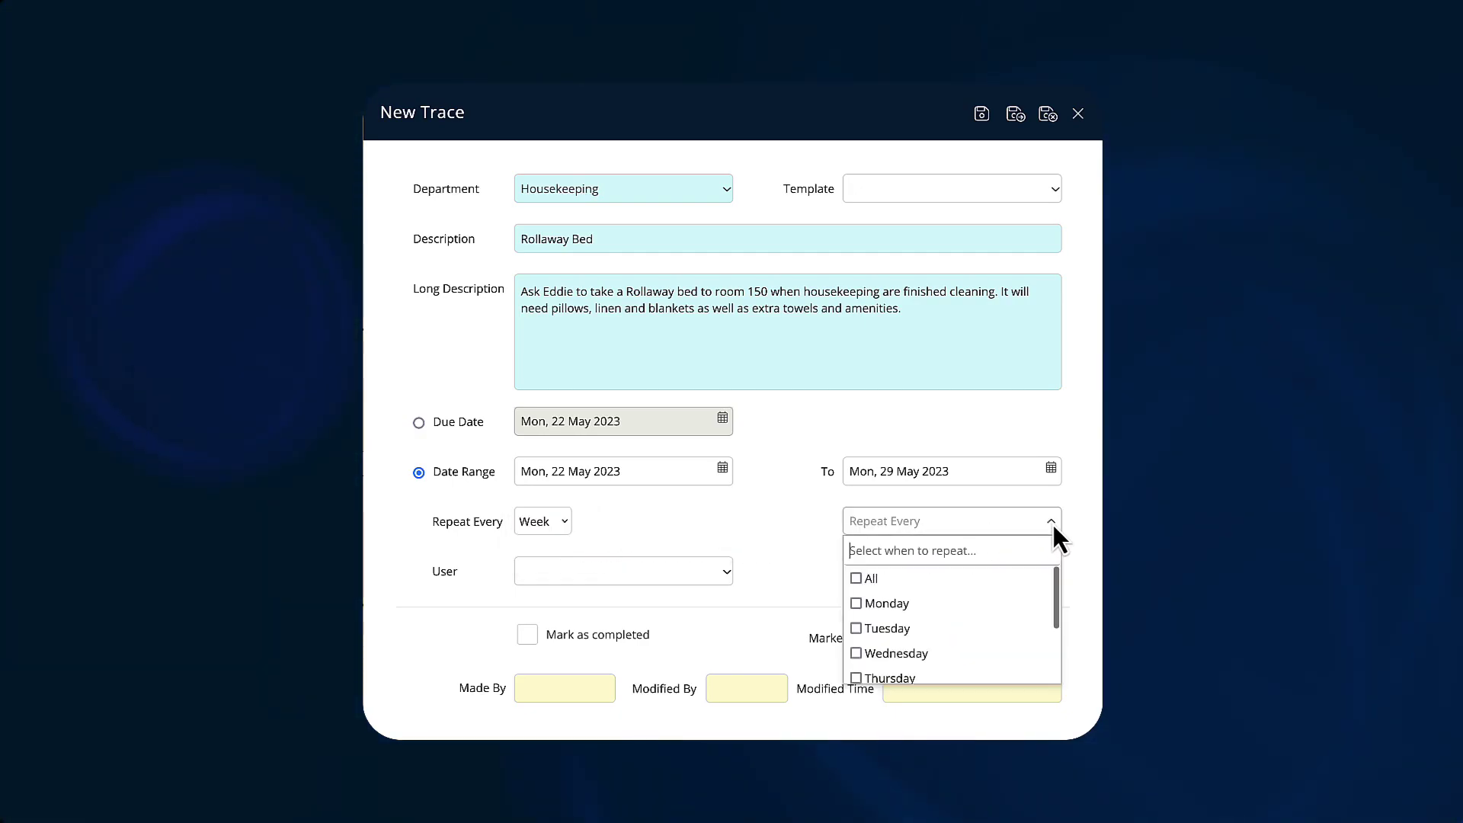
click(856, 602)
click(863, 657)
click(786, 599)
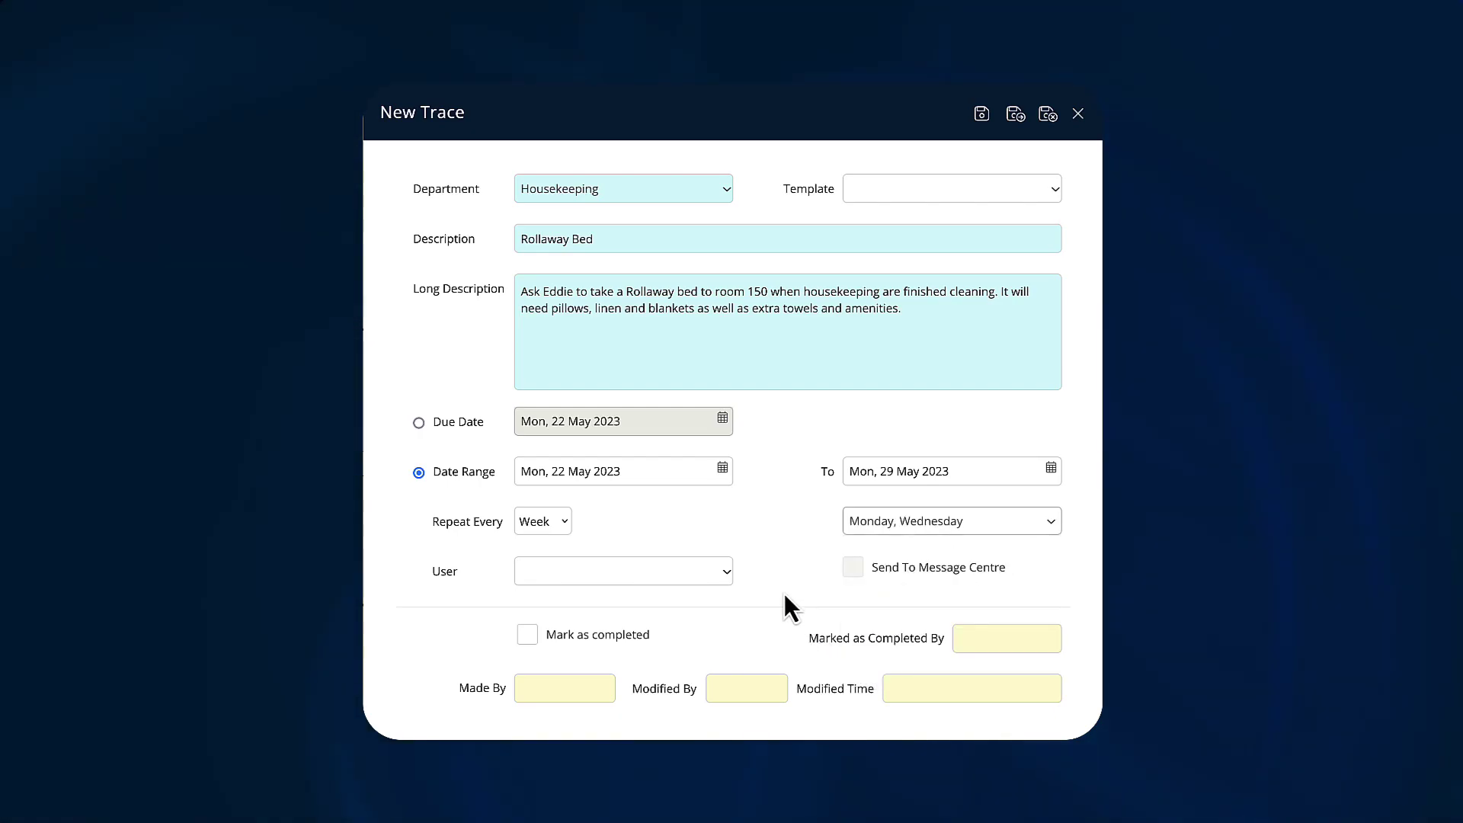
Step: Switch to monthly repeats on the 1st and 5th, assigned to a user via Message Centre
click(566, 523)
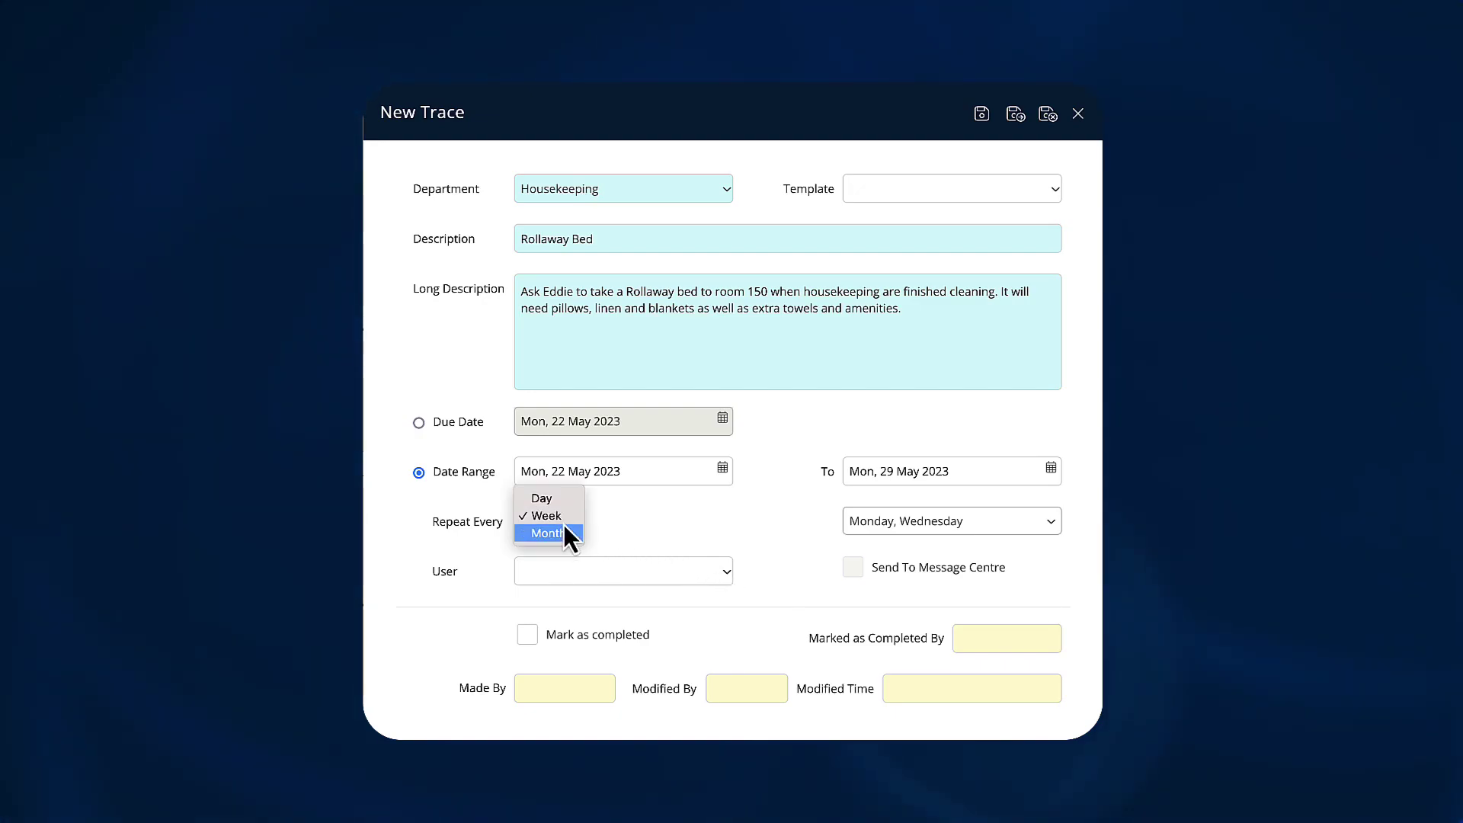
click(565, 534)
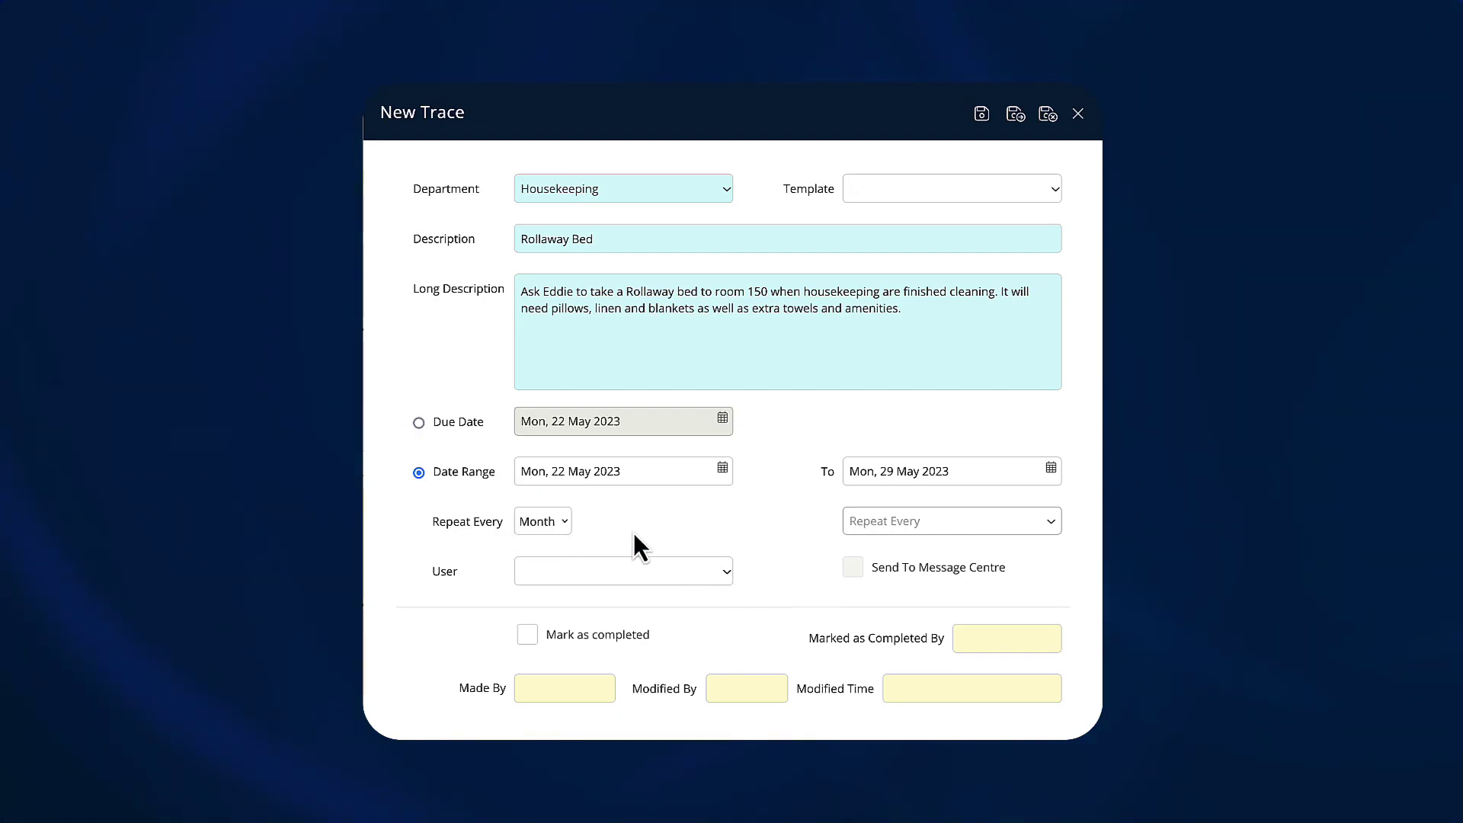
click(1038, 524)
click(864, 609)
scroll(977, 646, down, 1)
click(860, 653)
click(777, 628)
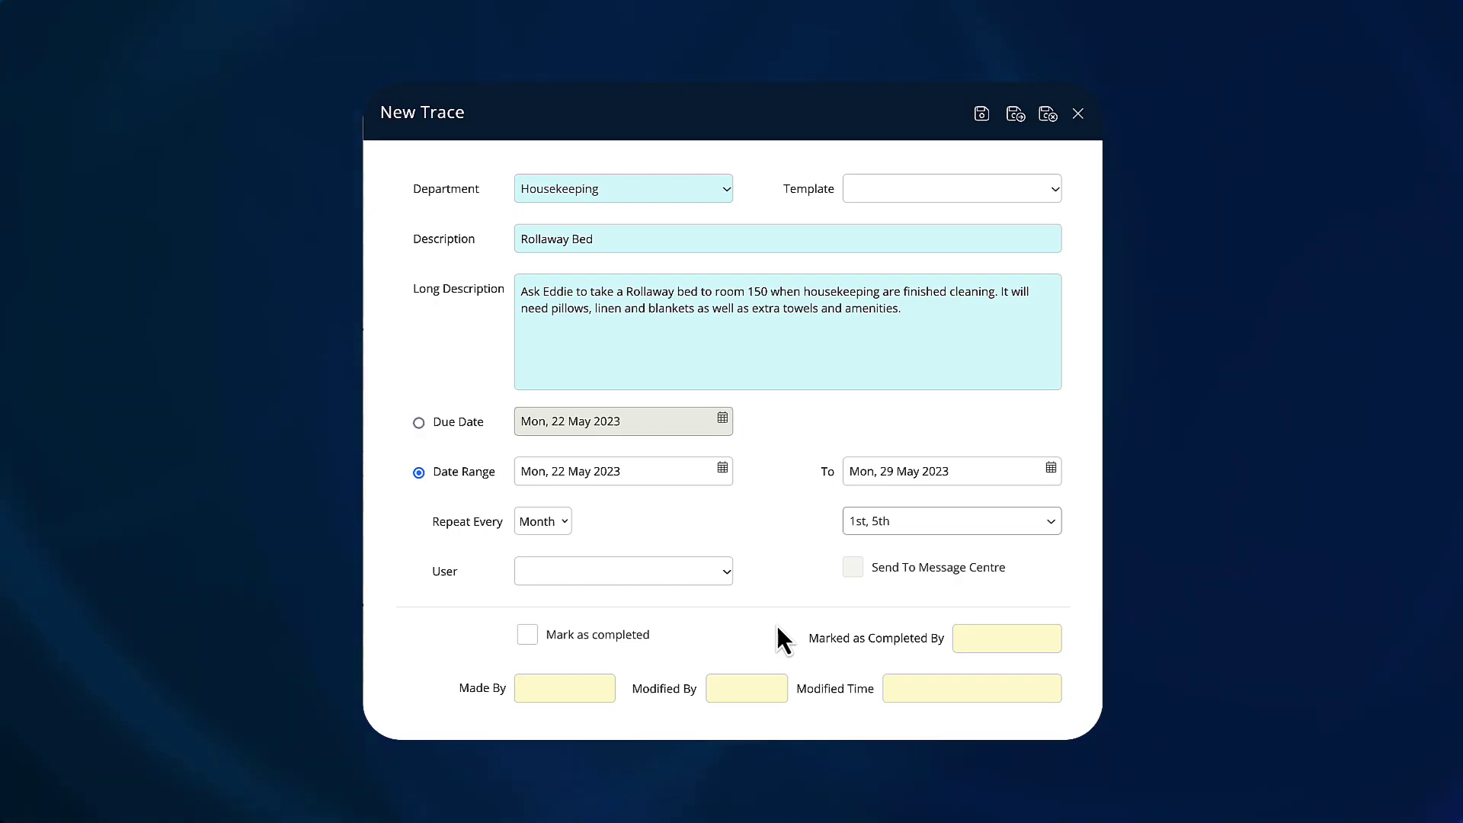
click(725, 573)
click(852, 570)
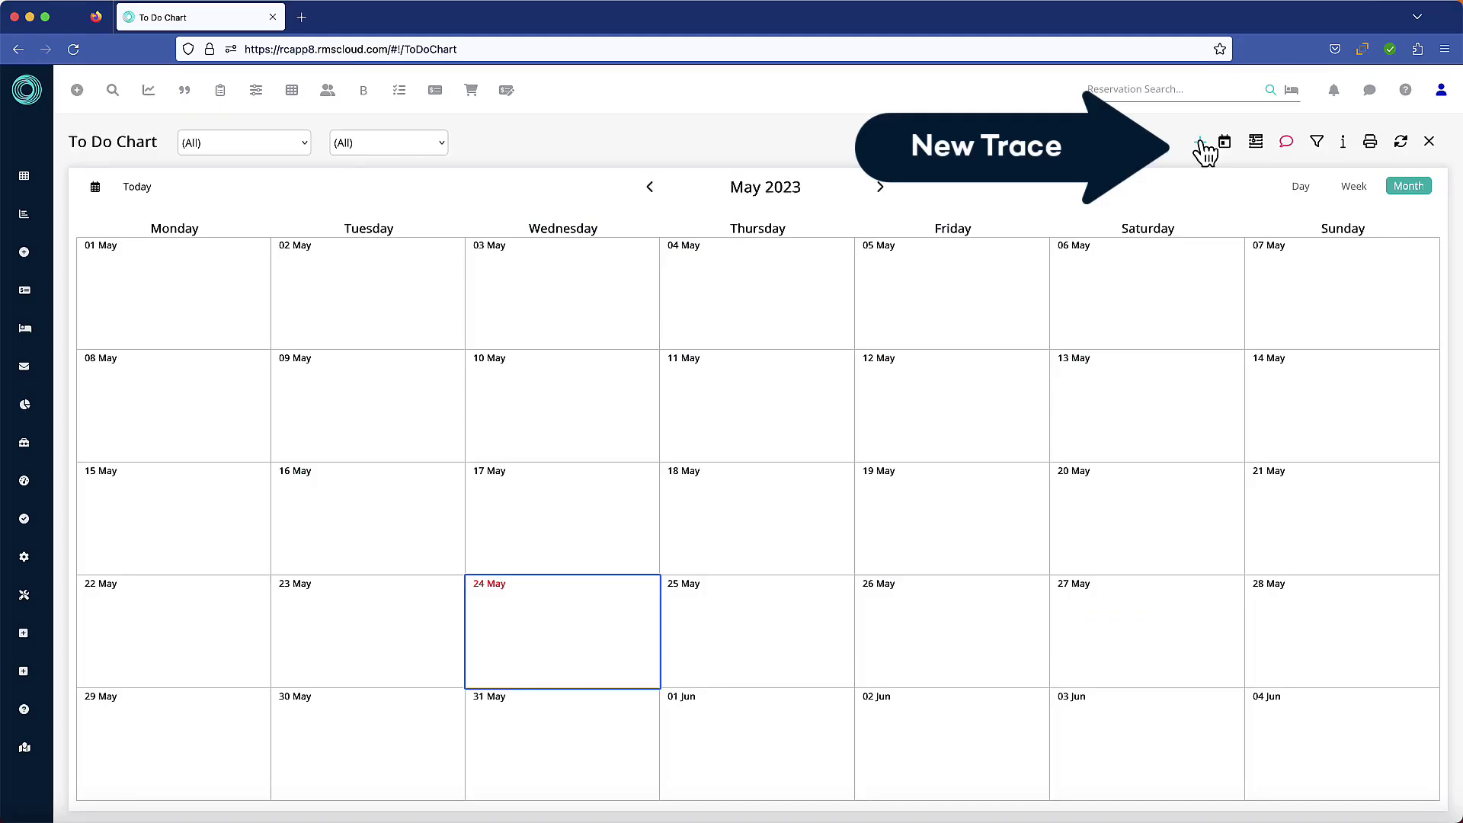
Step: Start a new trace from the To Do Chart's add menu, then scroll Setup to the lookup tables
click(1201, 145)
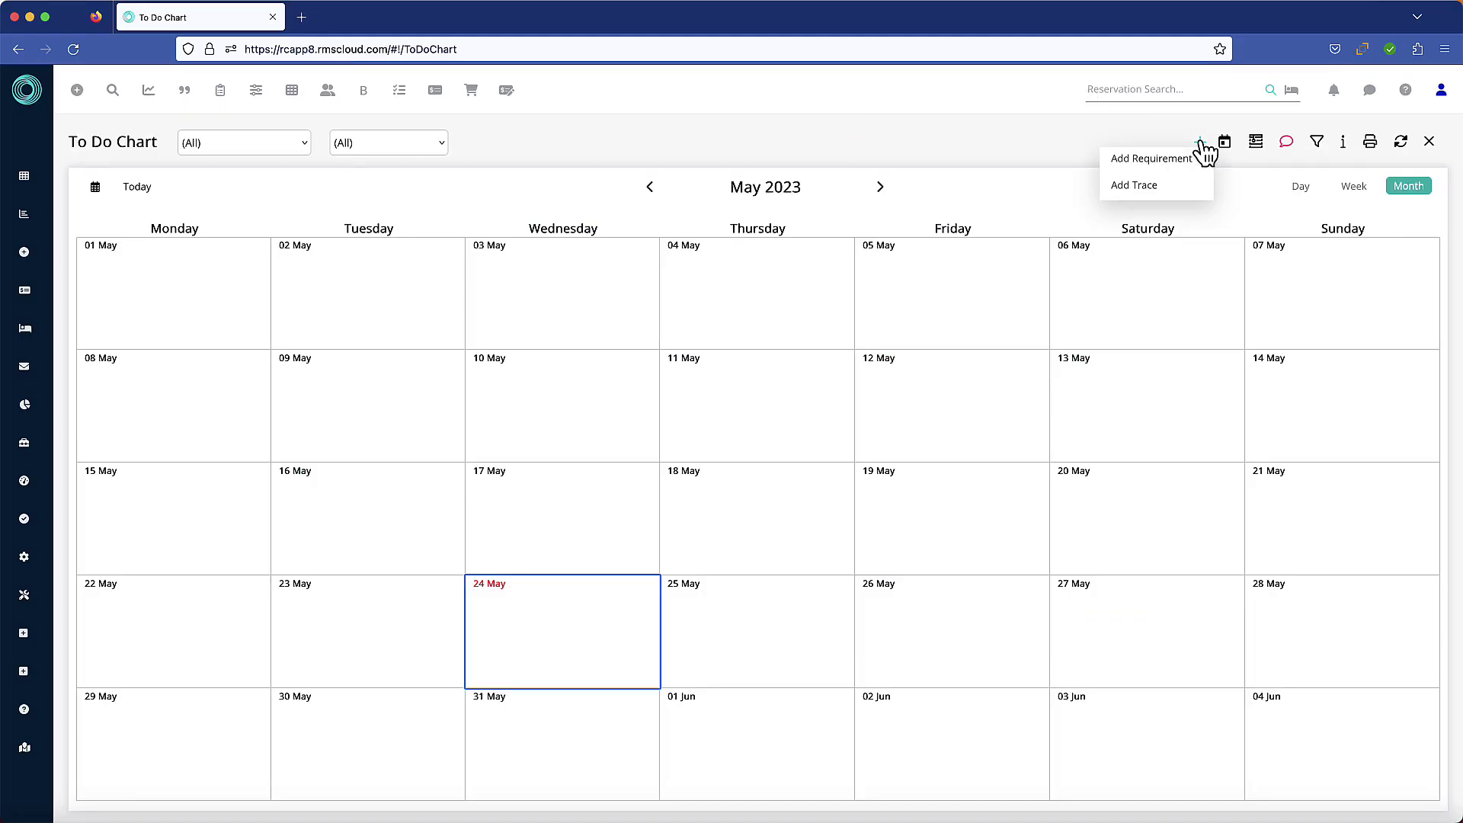
click(1160, 184)
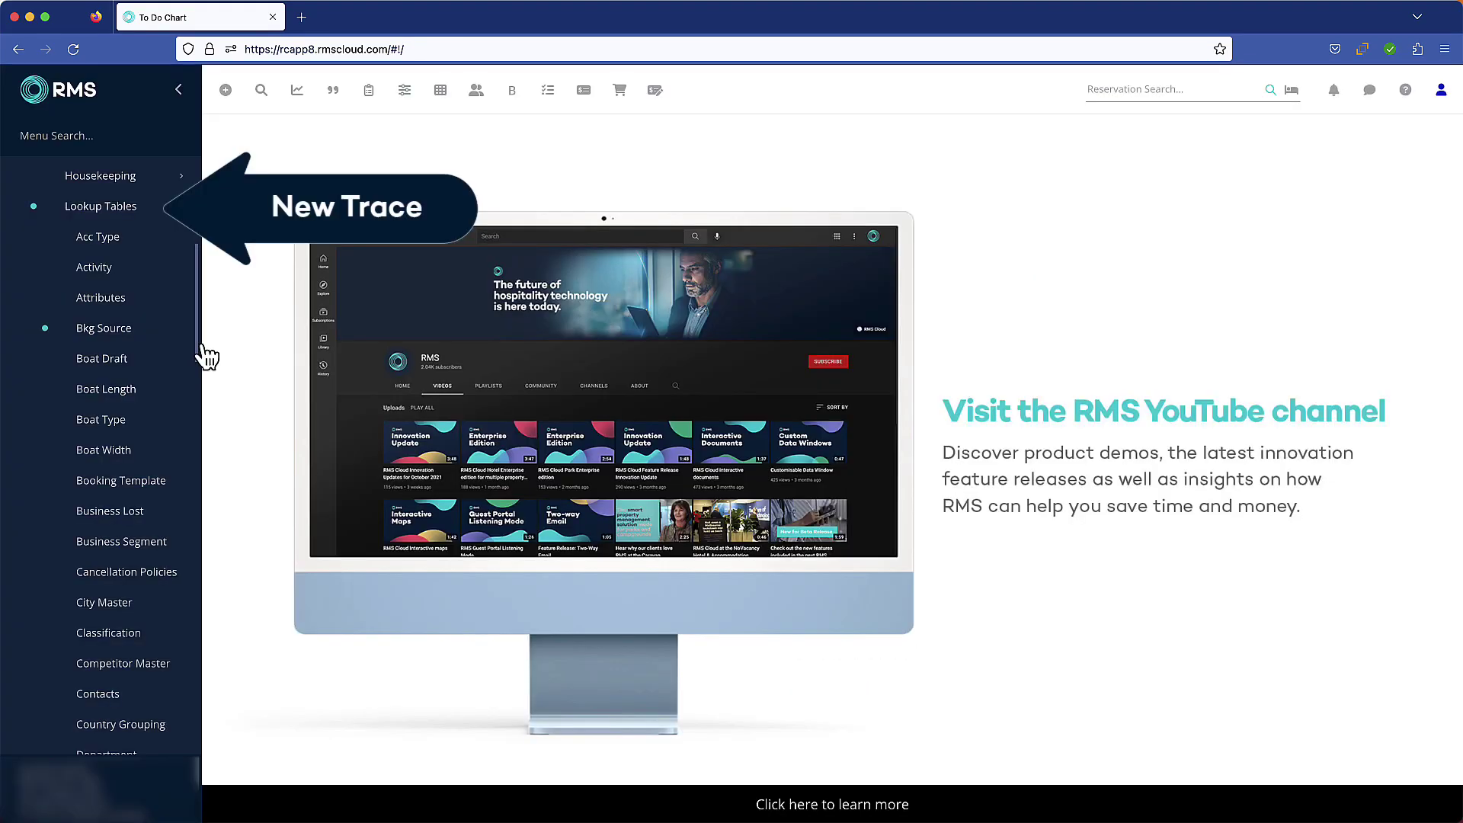
drag(203, 347, 211, 623)
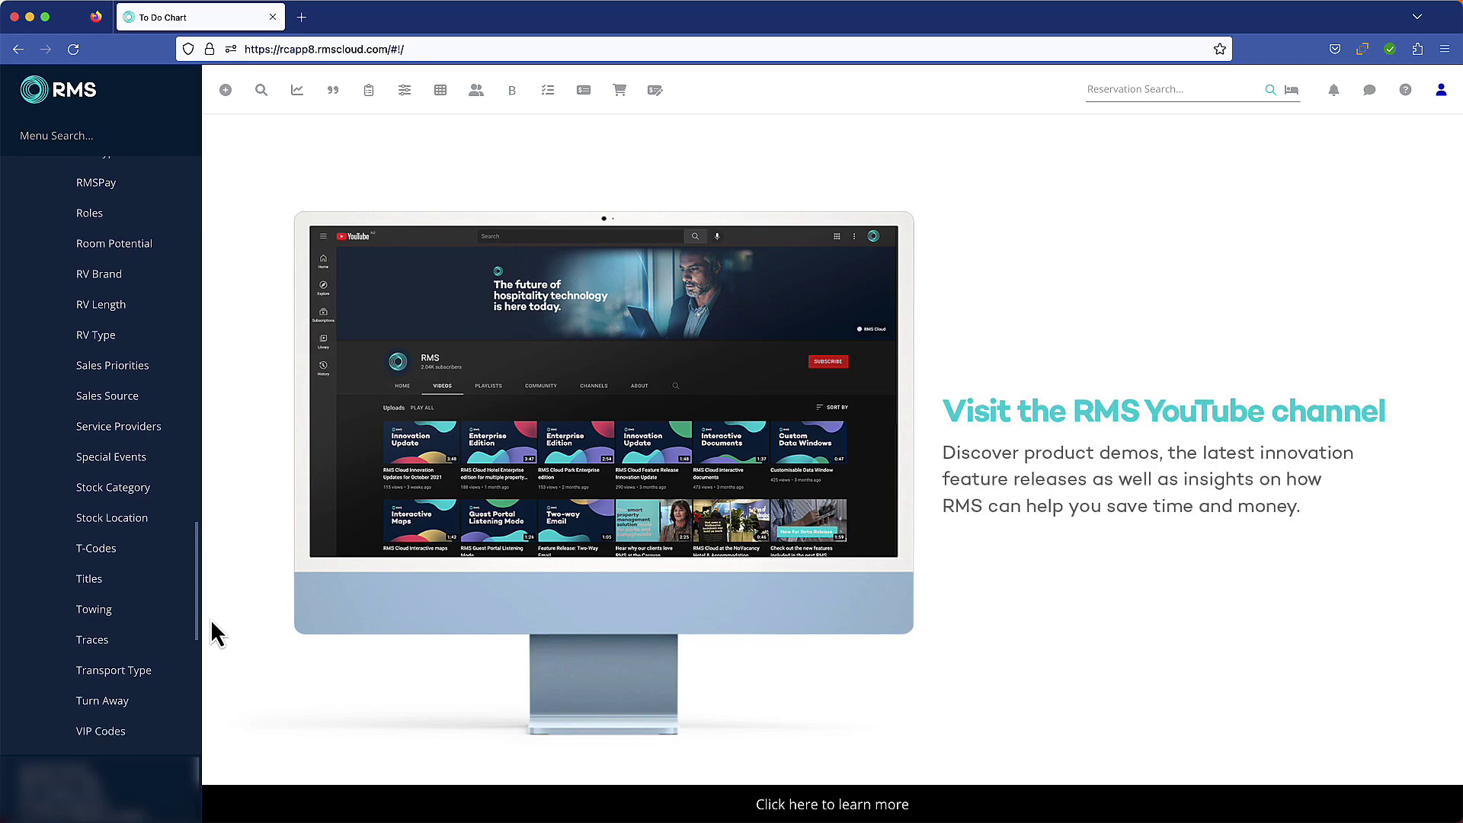
Step: Add a new trace template with trace type Guest
click(107, 645)
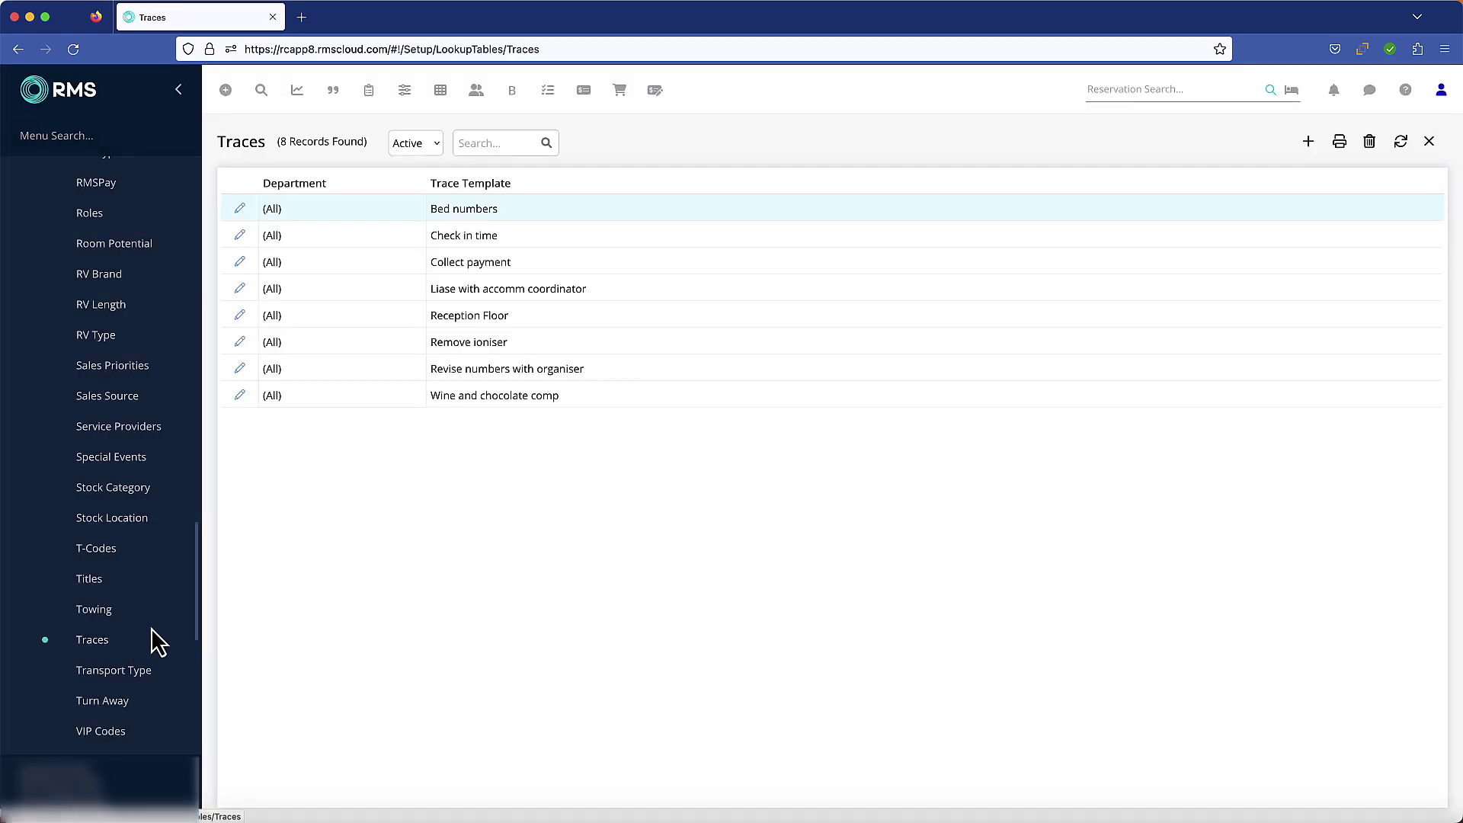
click(1309, 144)
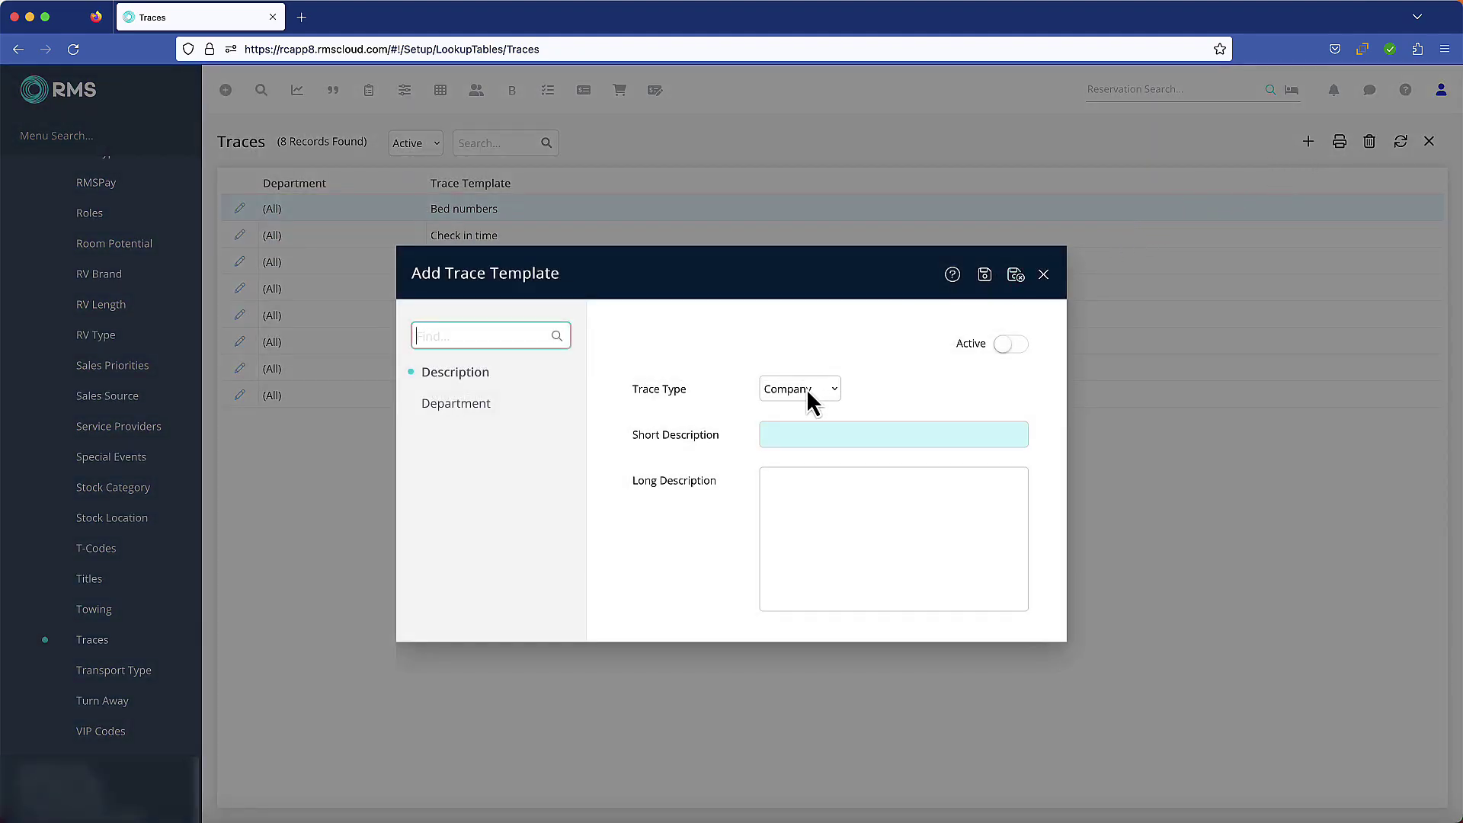
click(834, 392)
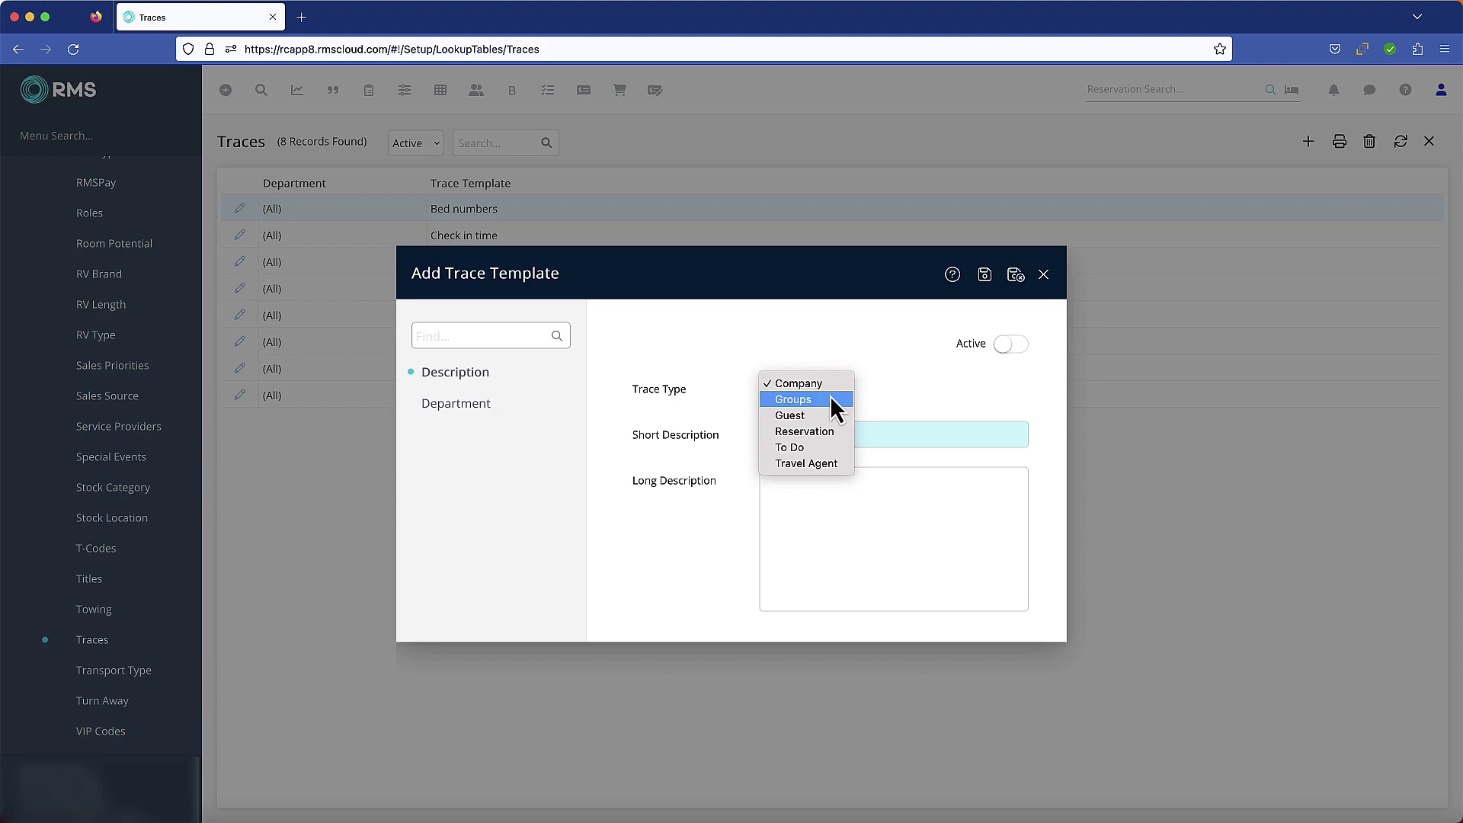
click(823, 419)
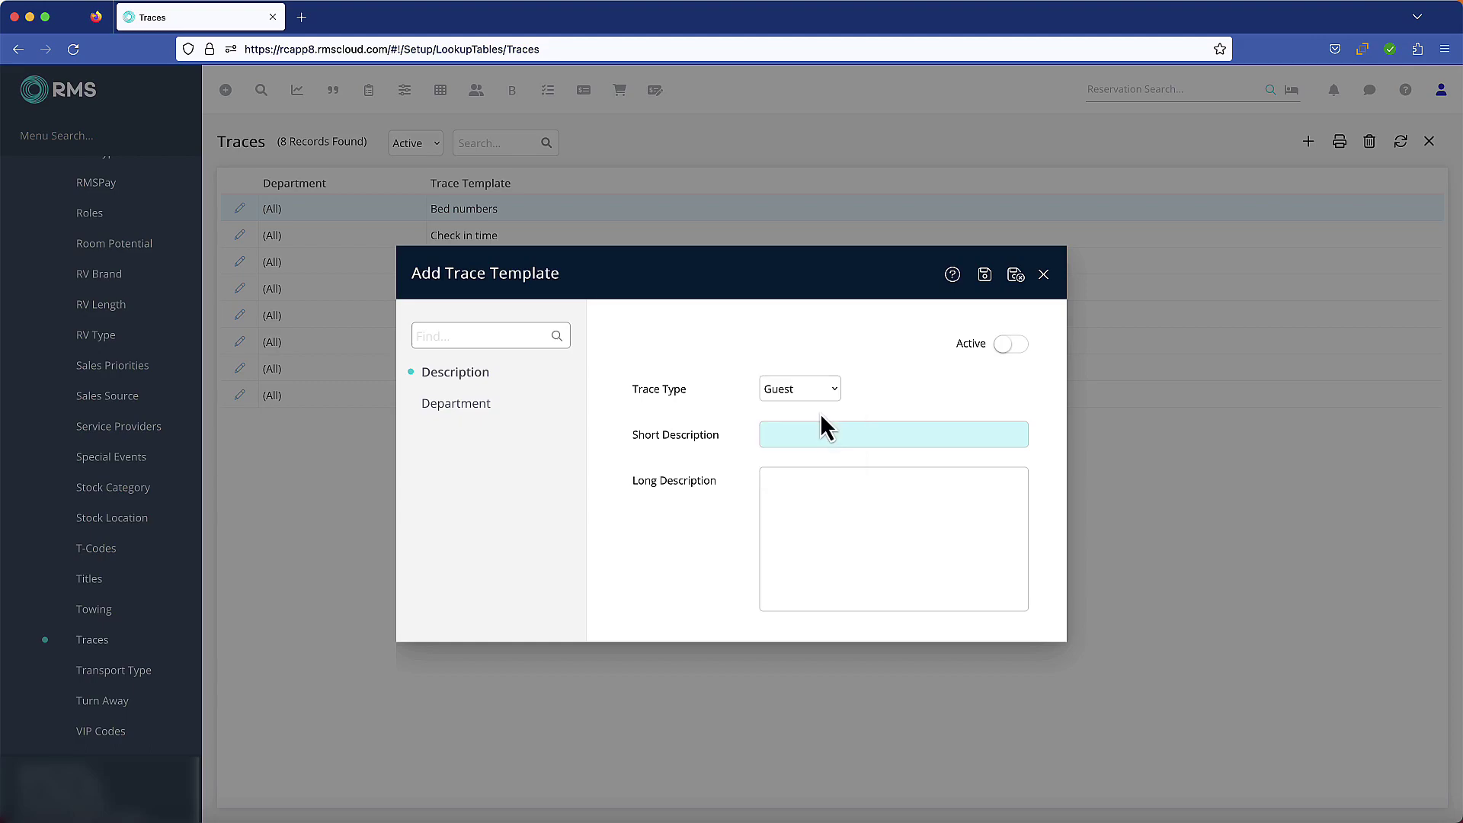
Step: Describe the template as 'Birthday' / 'Send an email birthday greeting' and assign it to Front Desk
click(812, 430)
text(Birthday)
key(Tab)
text(Send an email birthday greeting)
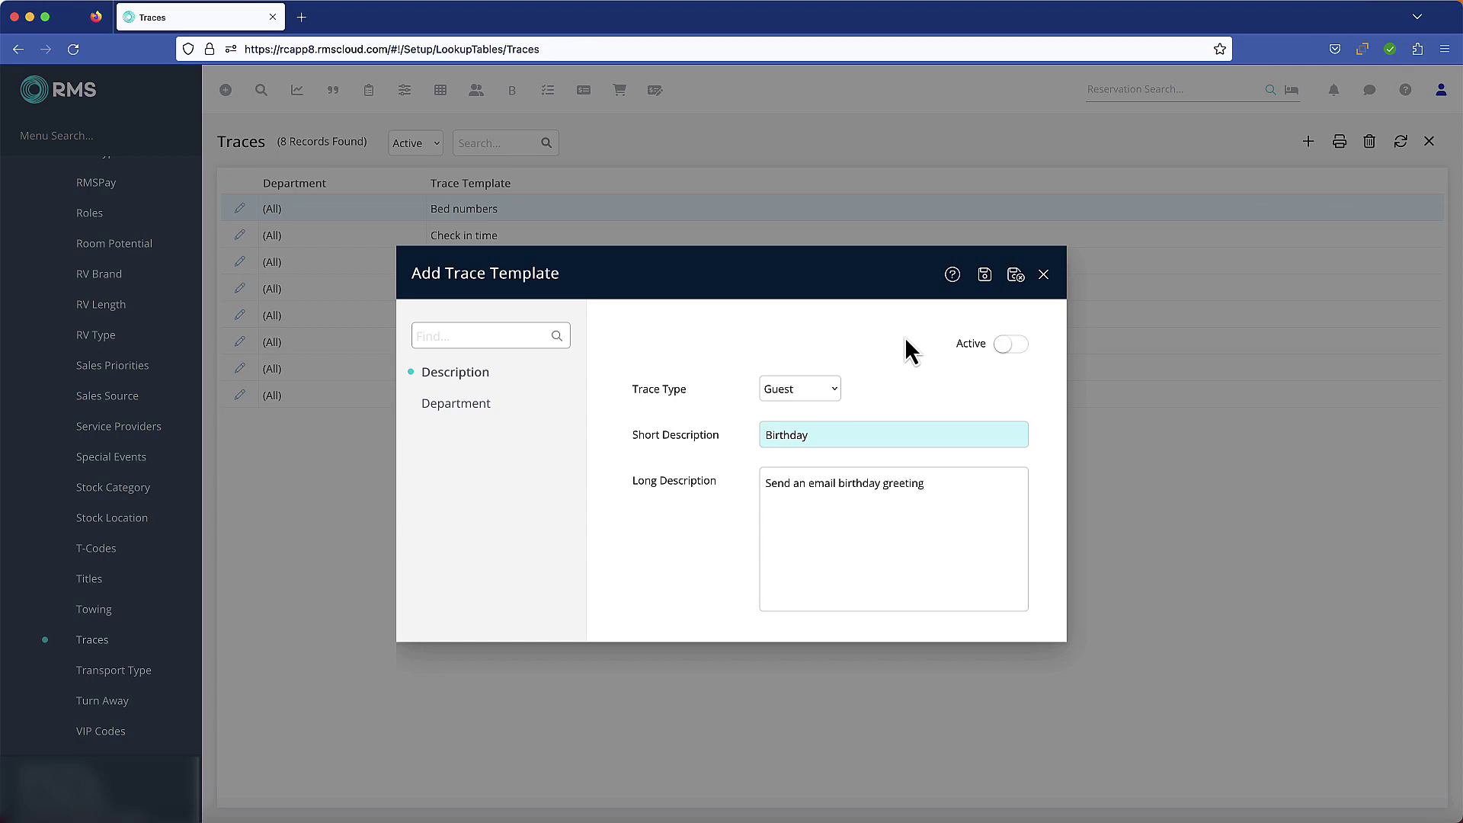
click(450, 404)
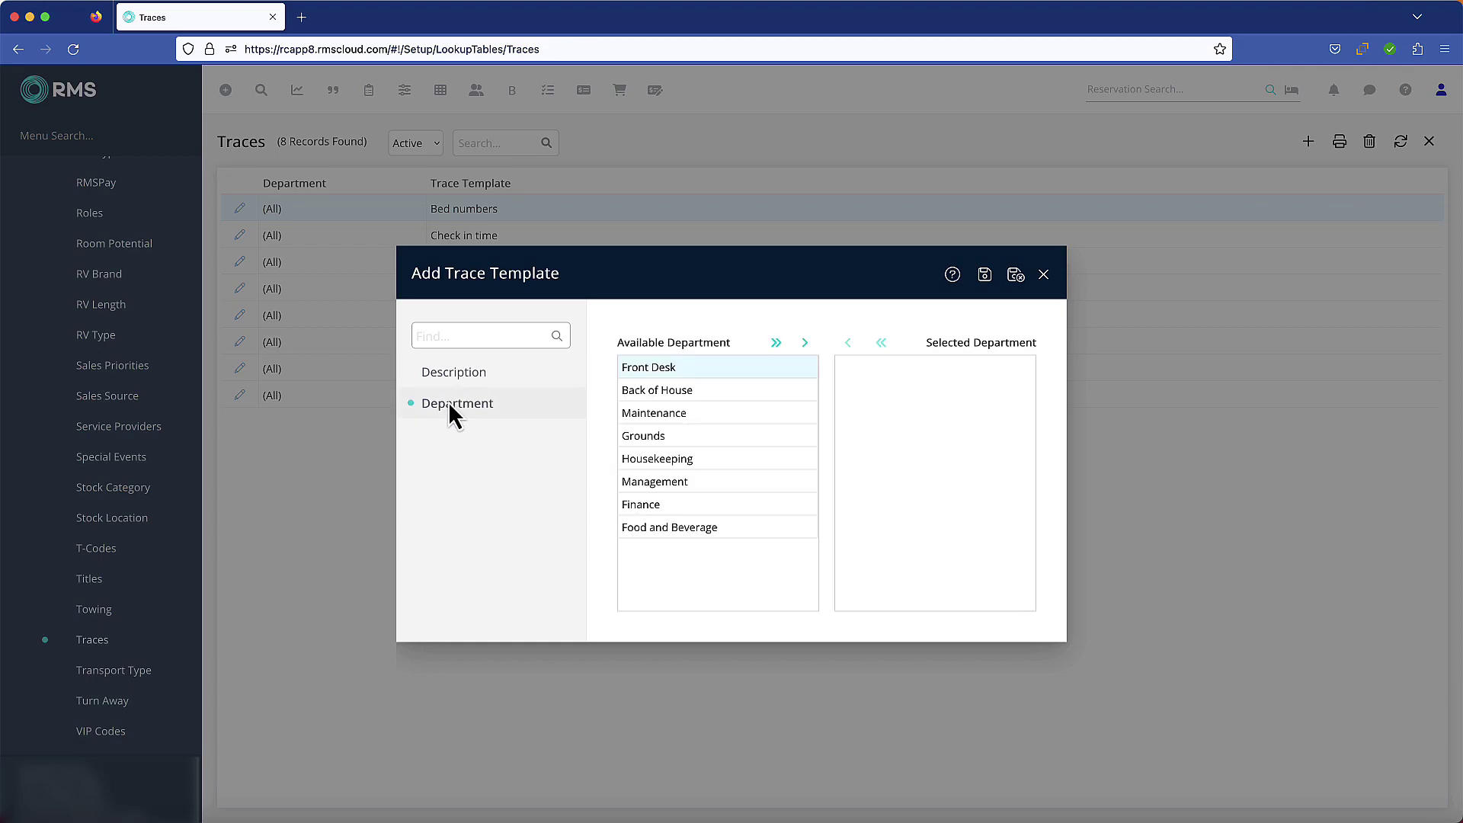
click(804, 342)
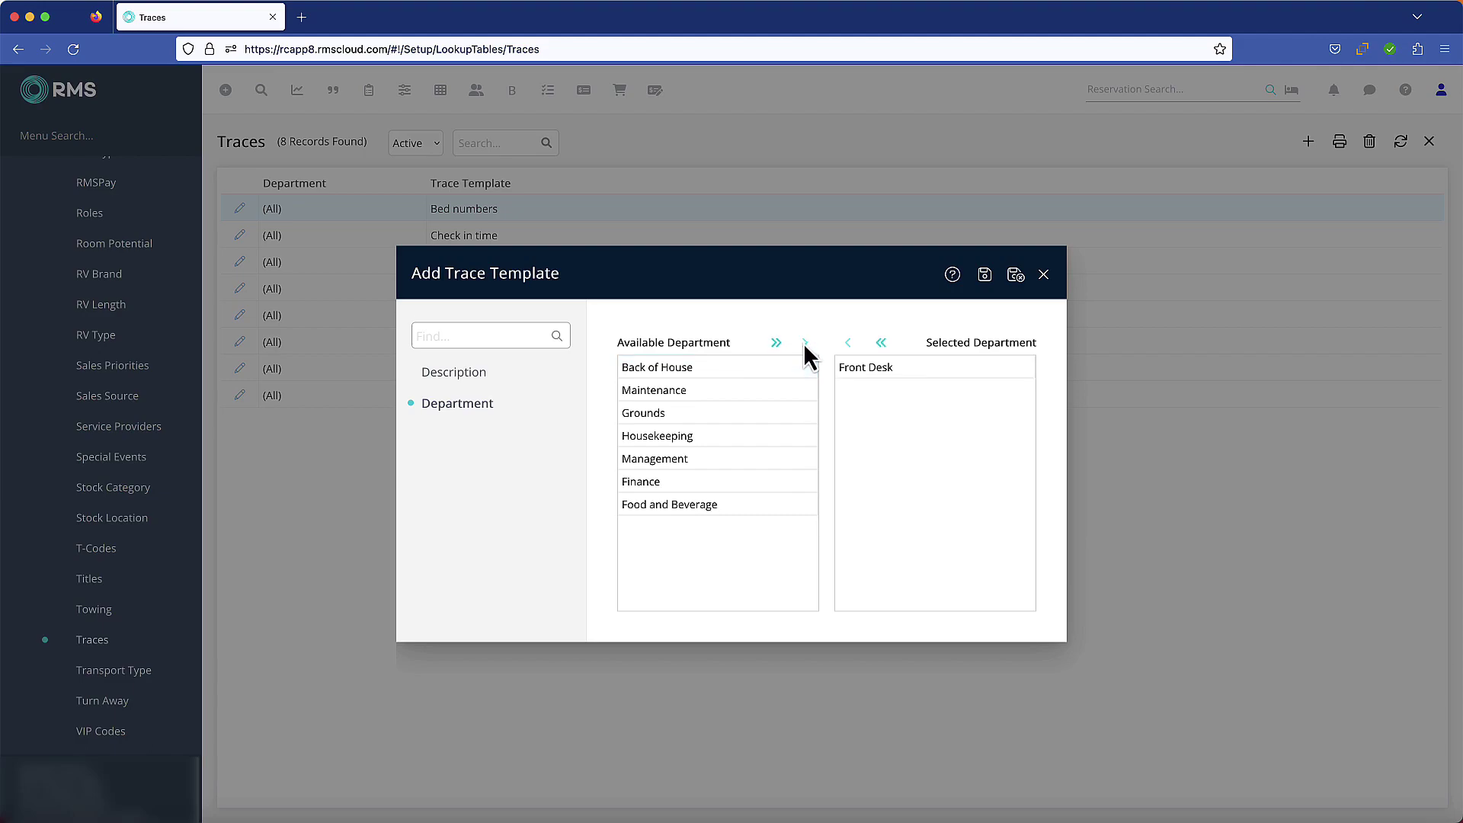
click(477, 372)
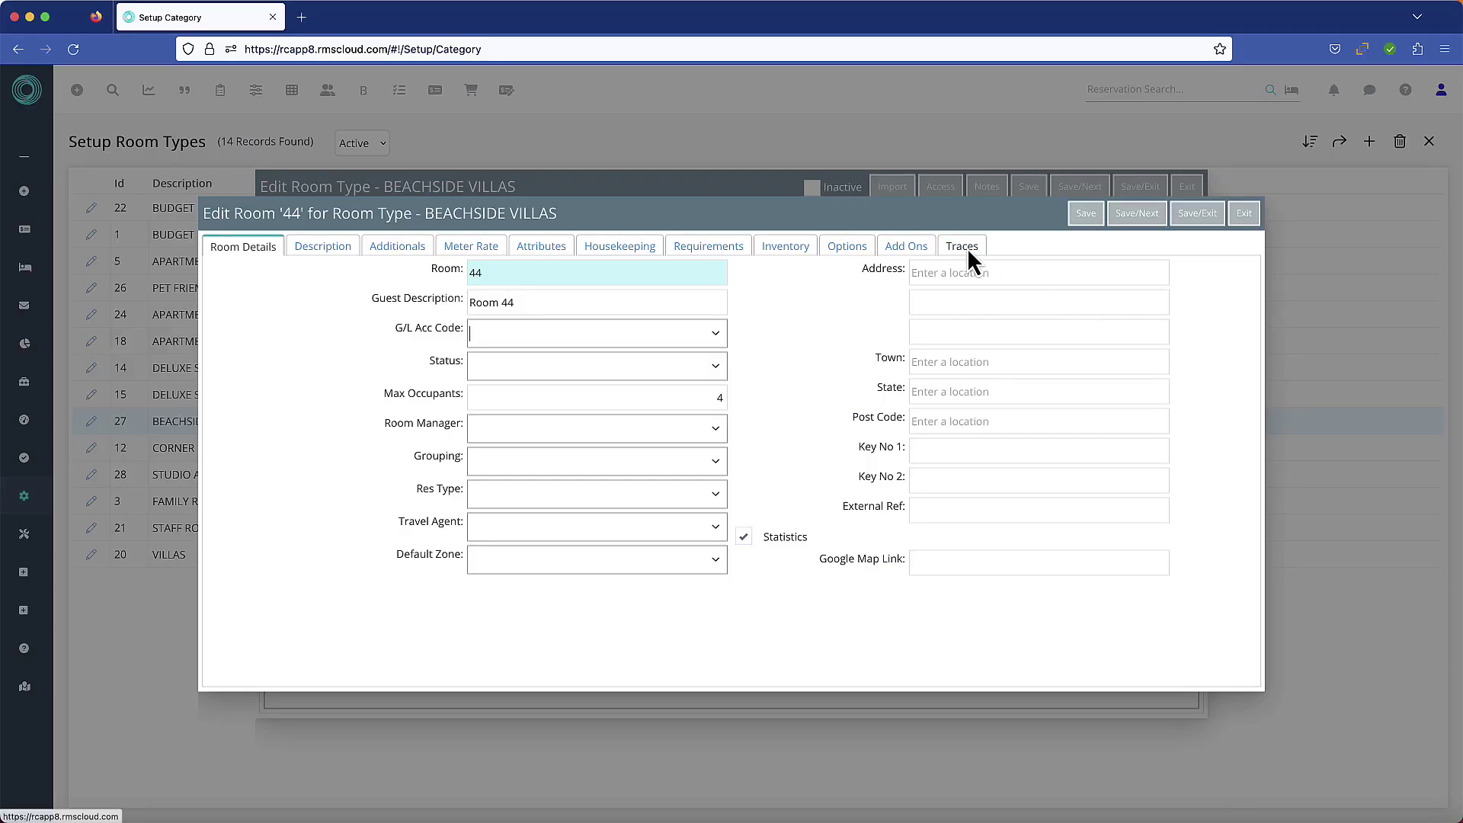
Step: Open room 44's Smoke Alarms trace, the Example Tours Area List trace, then ACME's Credit Limit Exceded trace
click(967, 249)
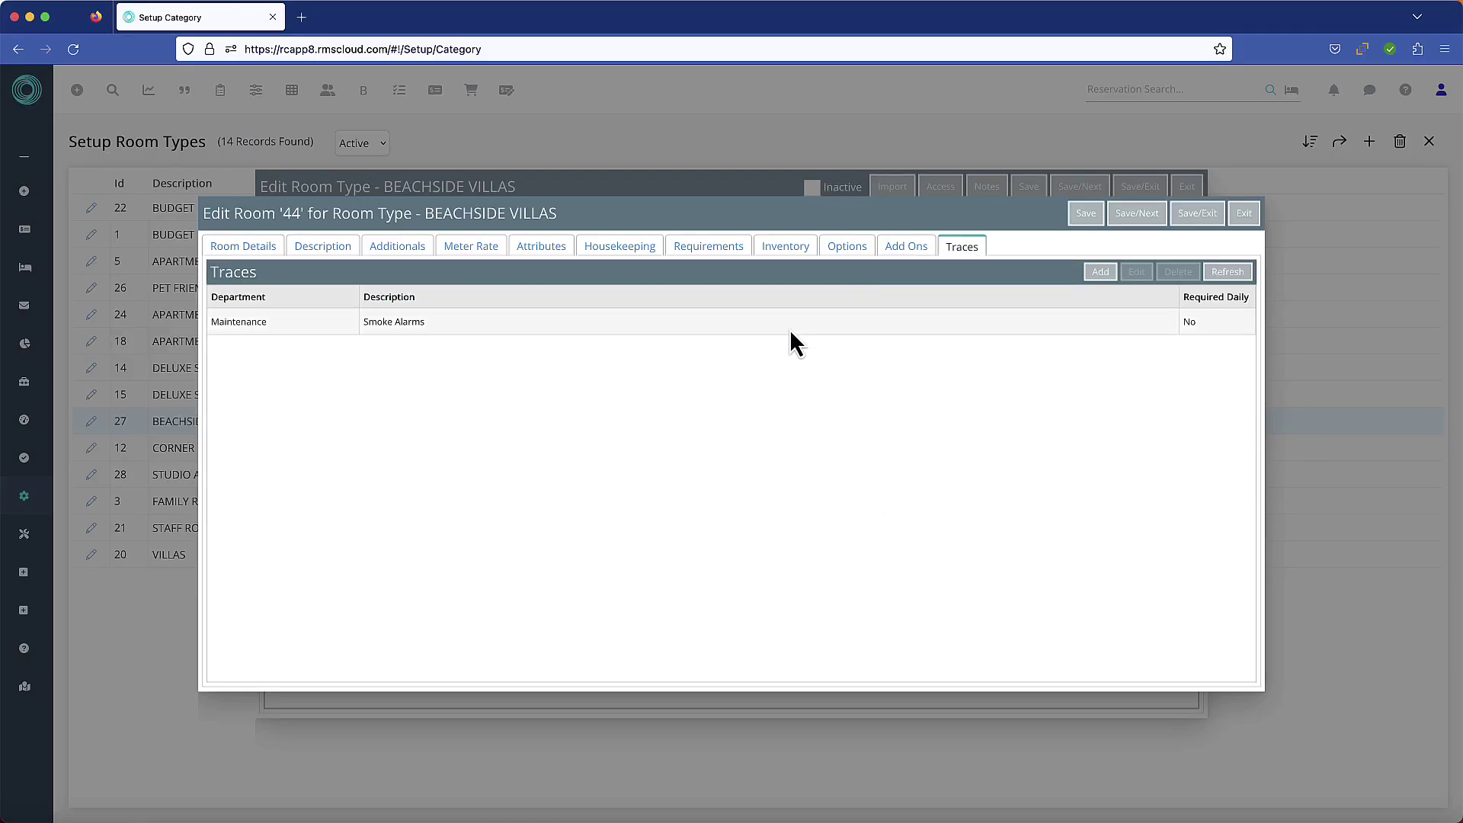
double_click(797, 329)
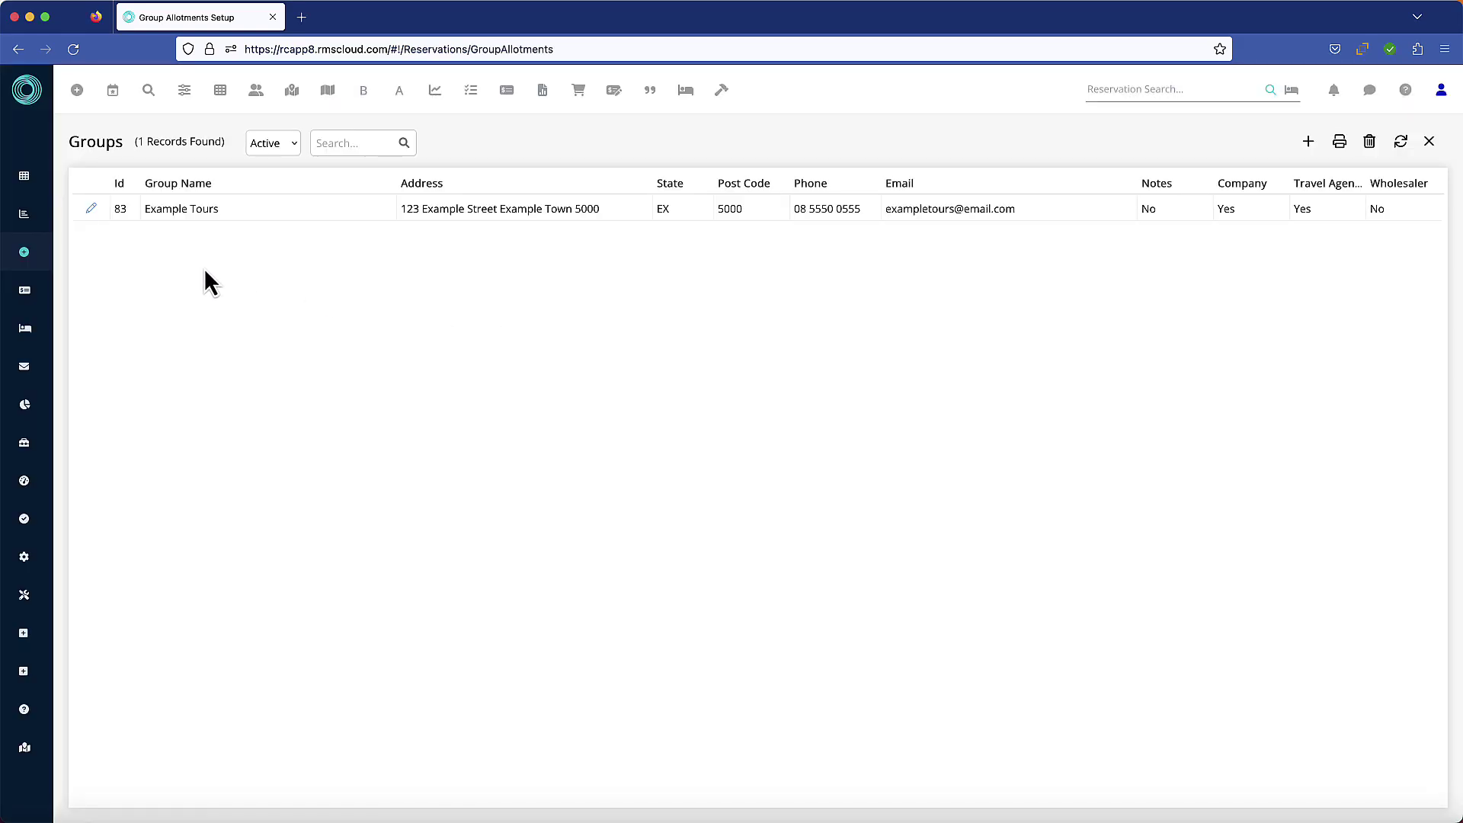
click(92, 210)
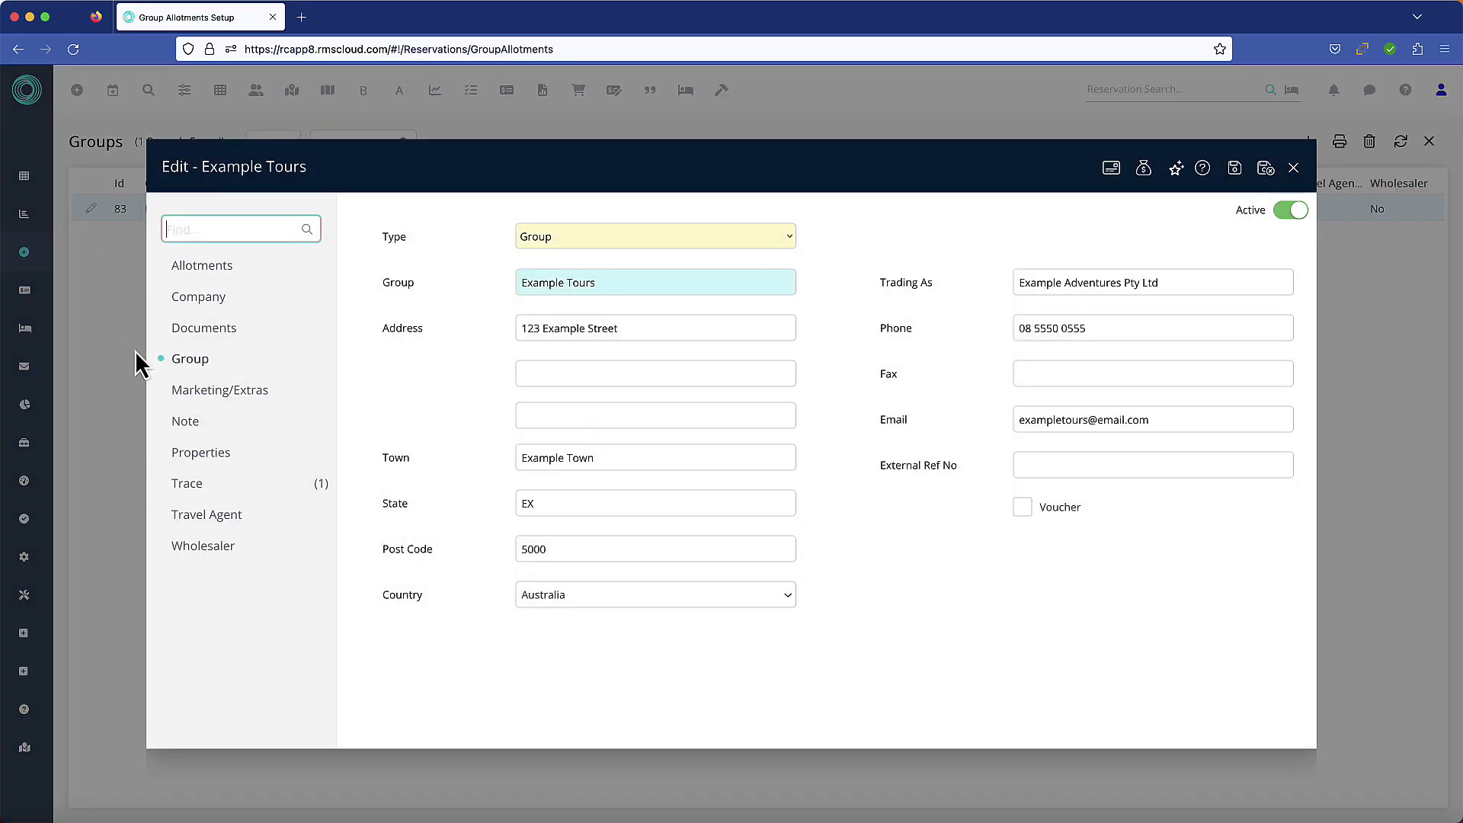
click(187, 483)
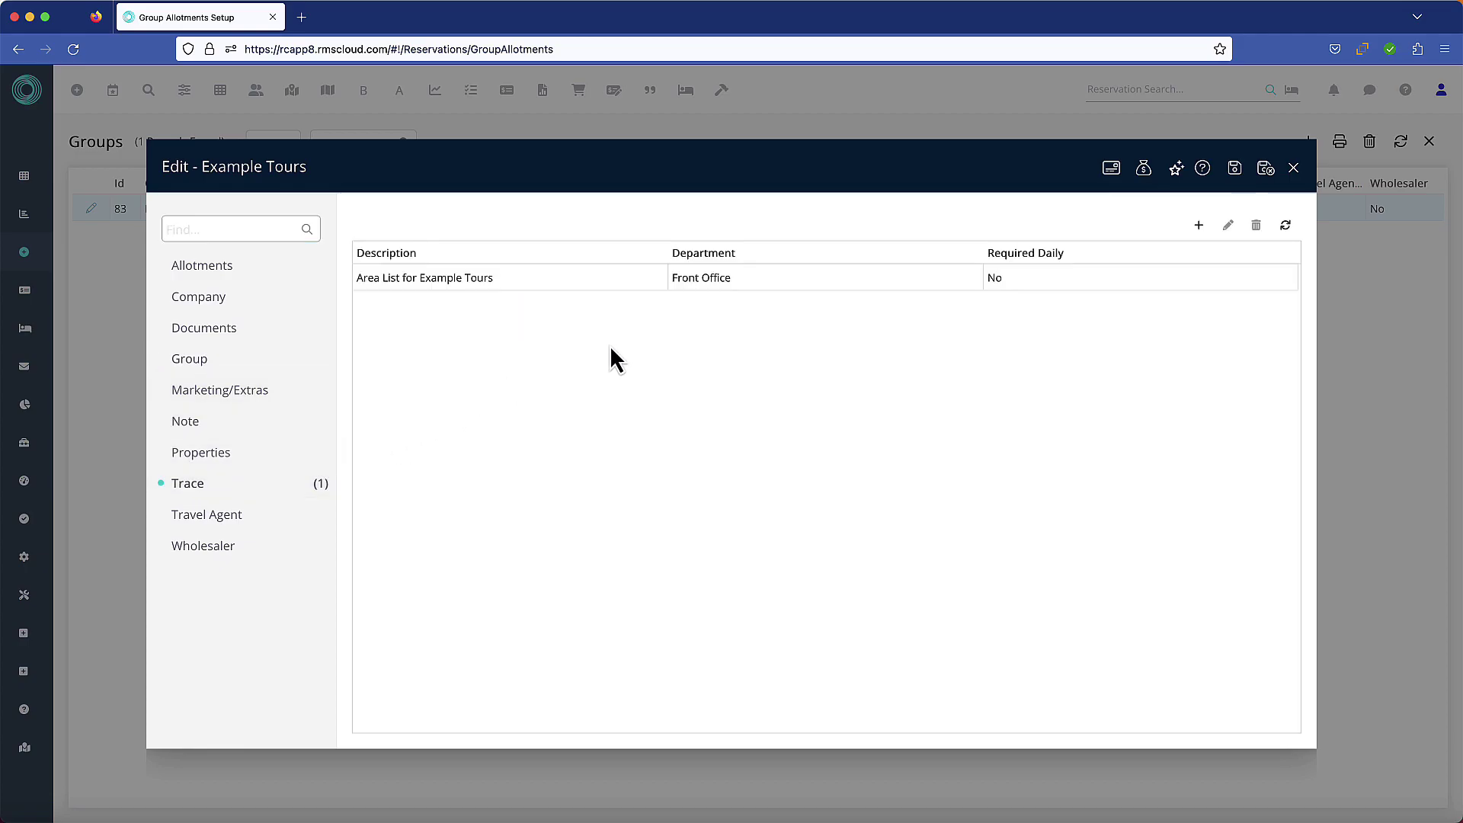
double_click(781, 284)
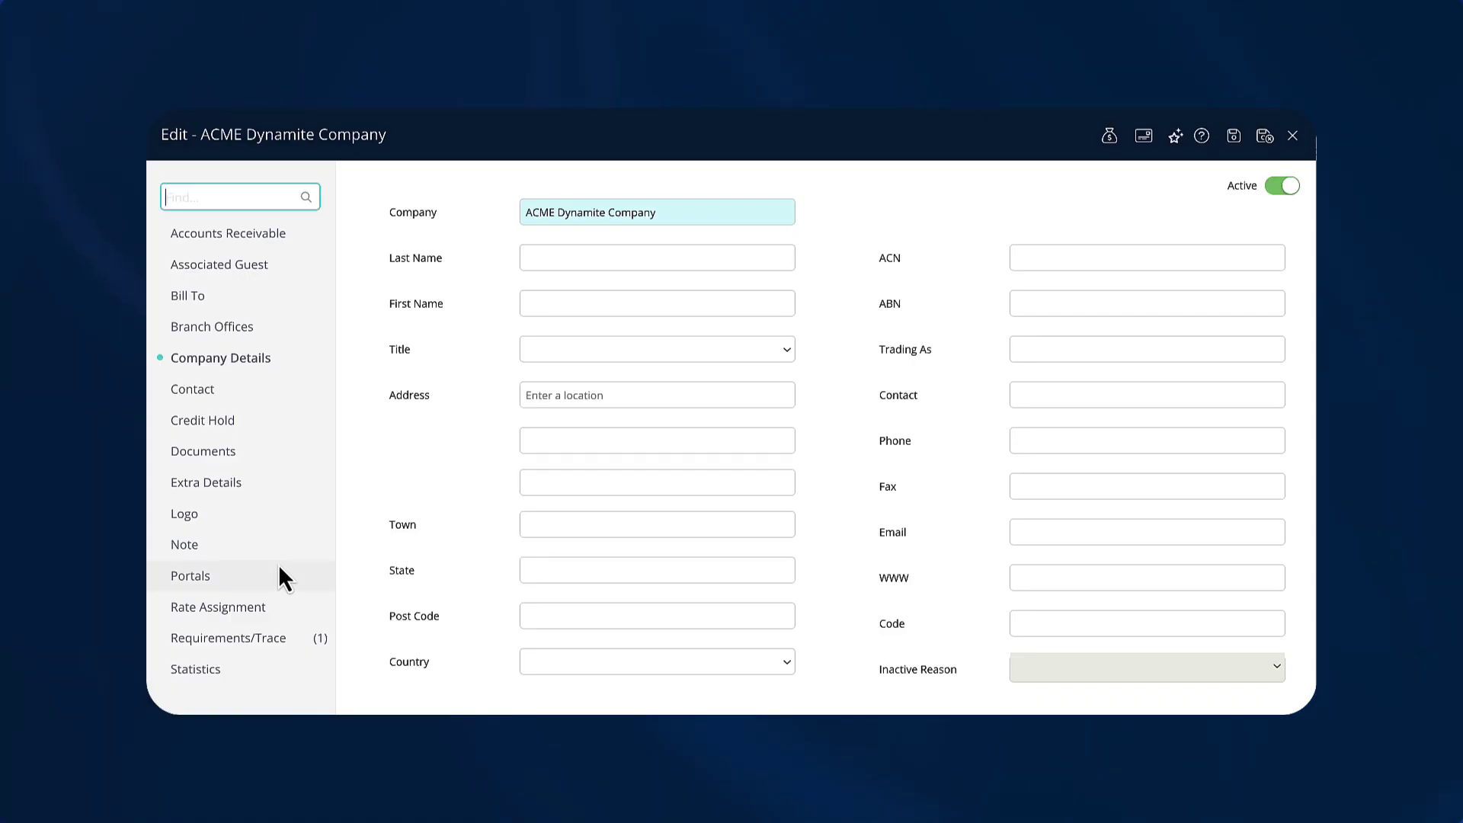
click(256, 640)
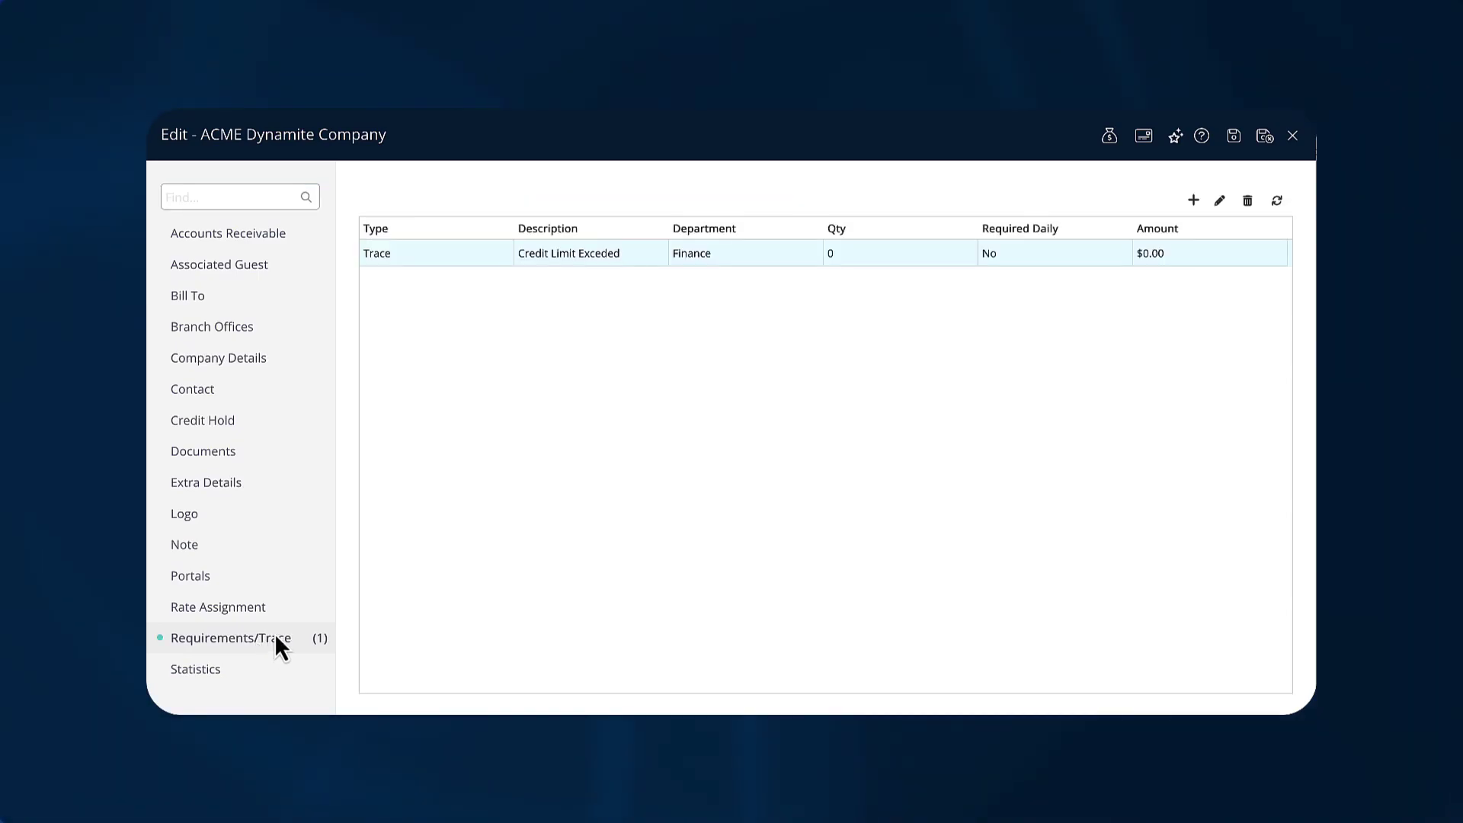
click(1221, 200)
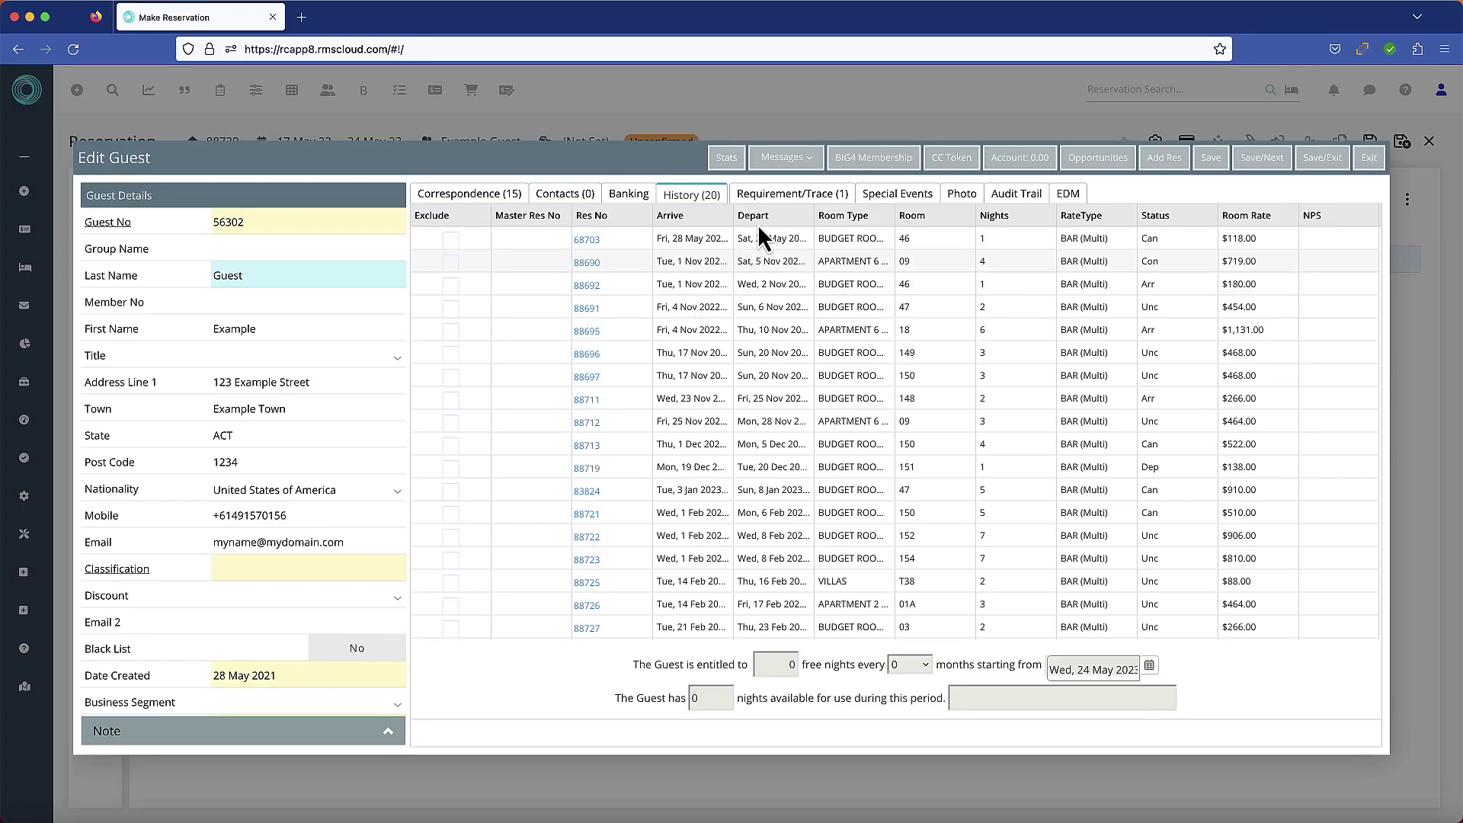
Step: Open the Birthday trace from the guest's Requirement/Trace tab
click(785, 197)
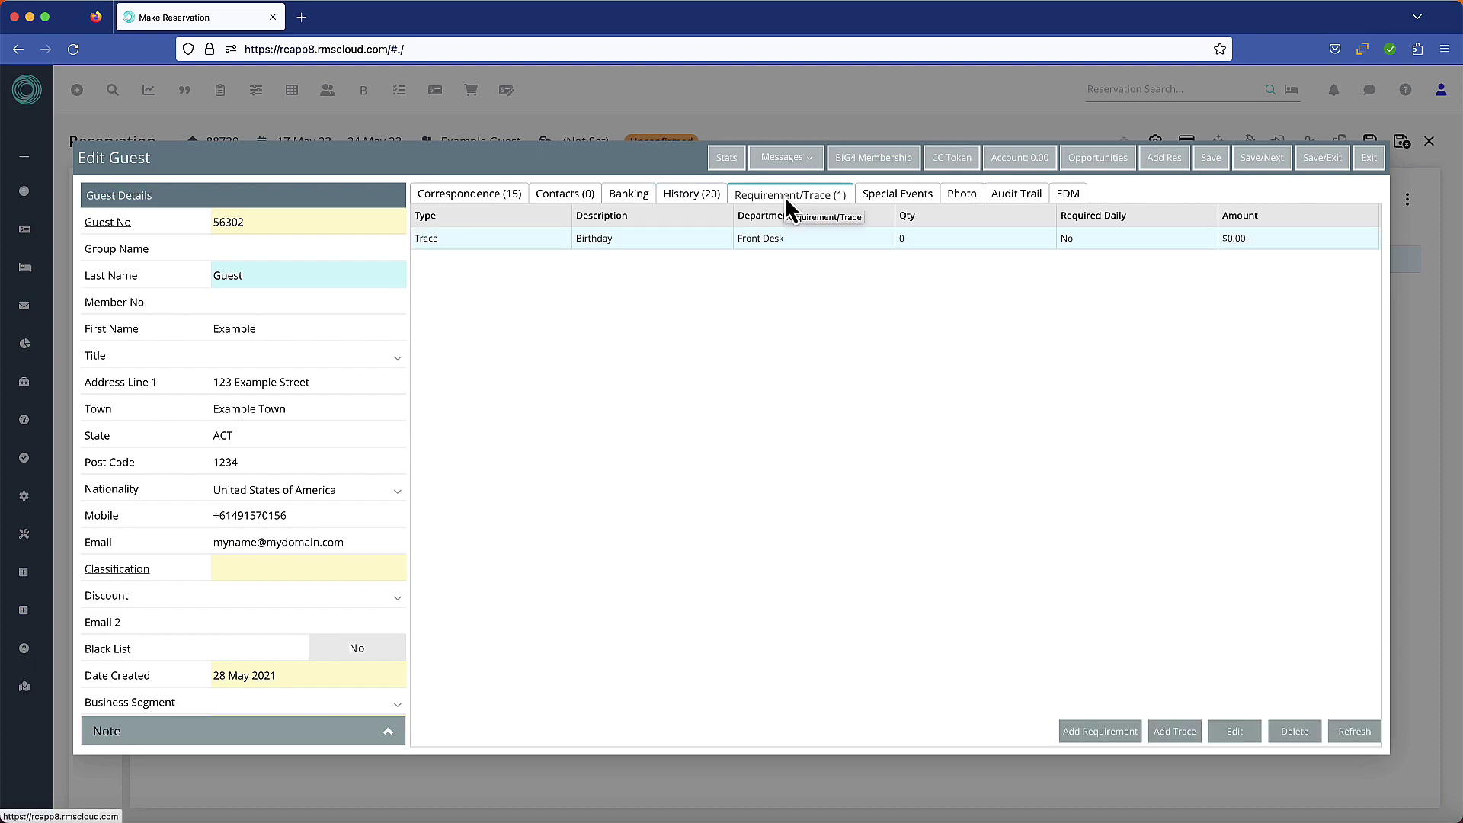
double_click(819, 238)
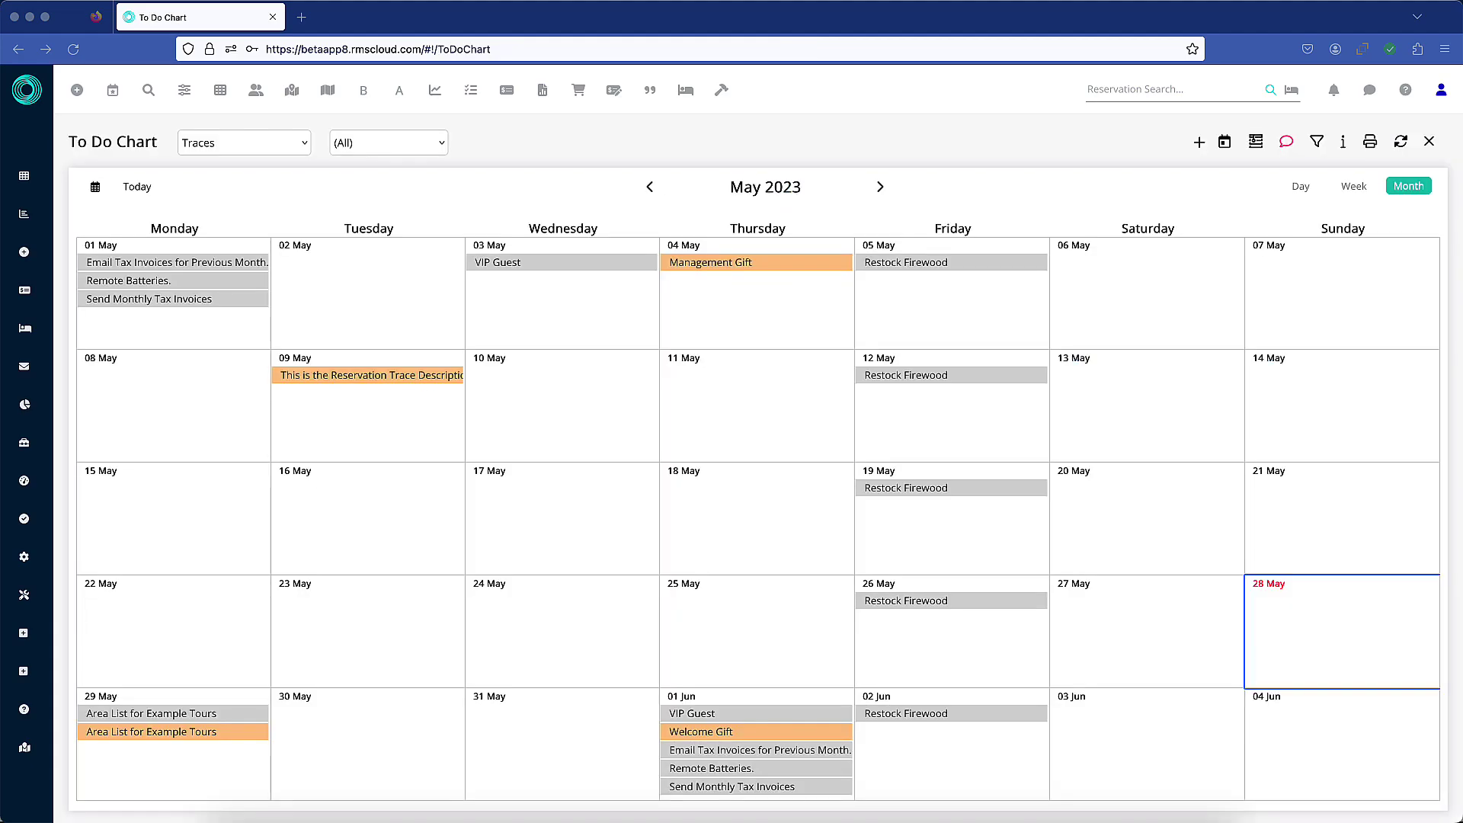
Step: Select 1 Jun on the To Do Chart and open its Remote Batteries requirement
click(795, 693)
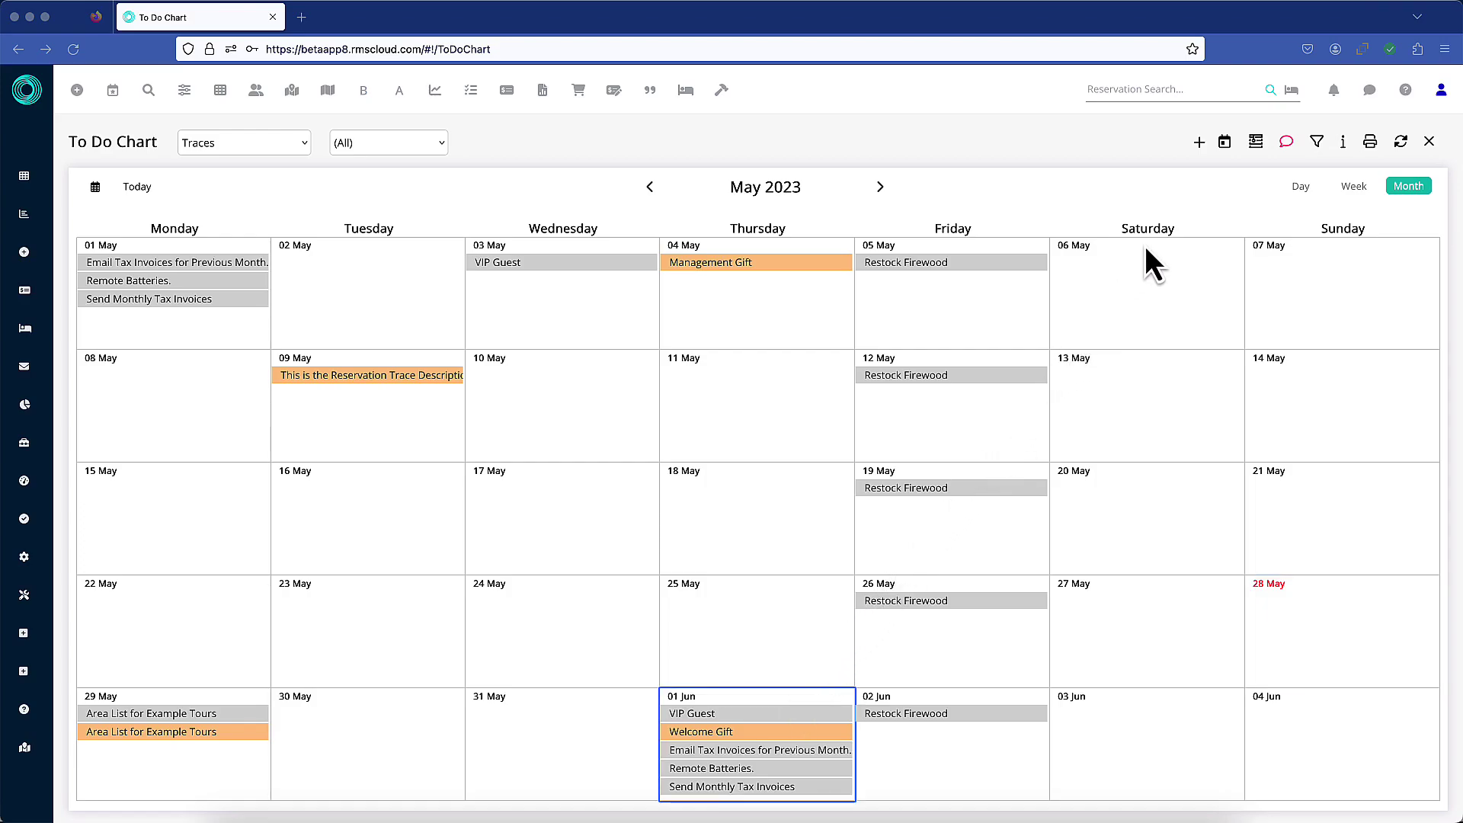
click(1227, 148)
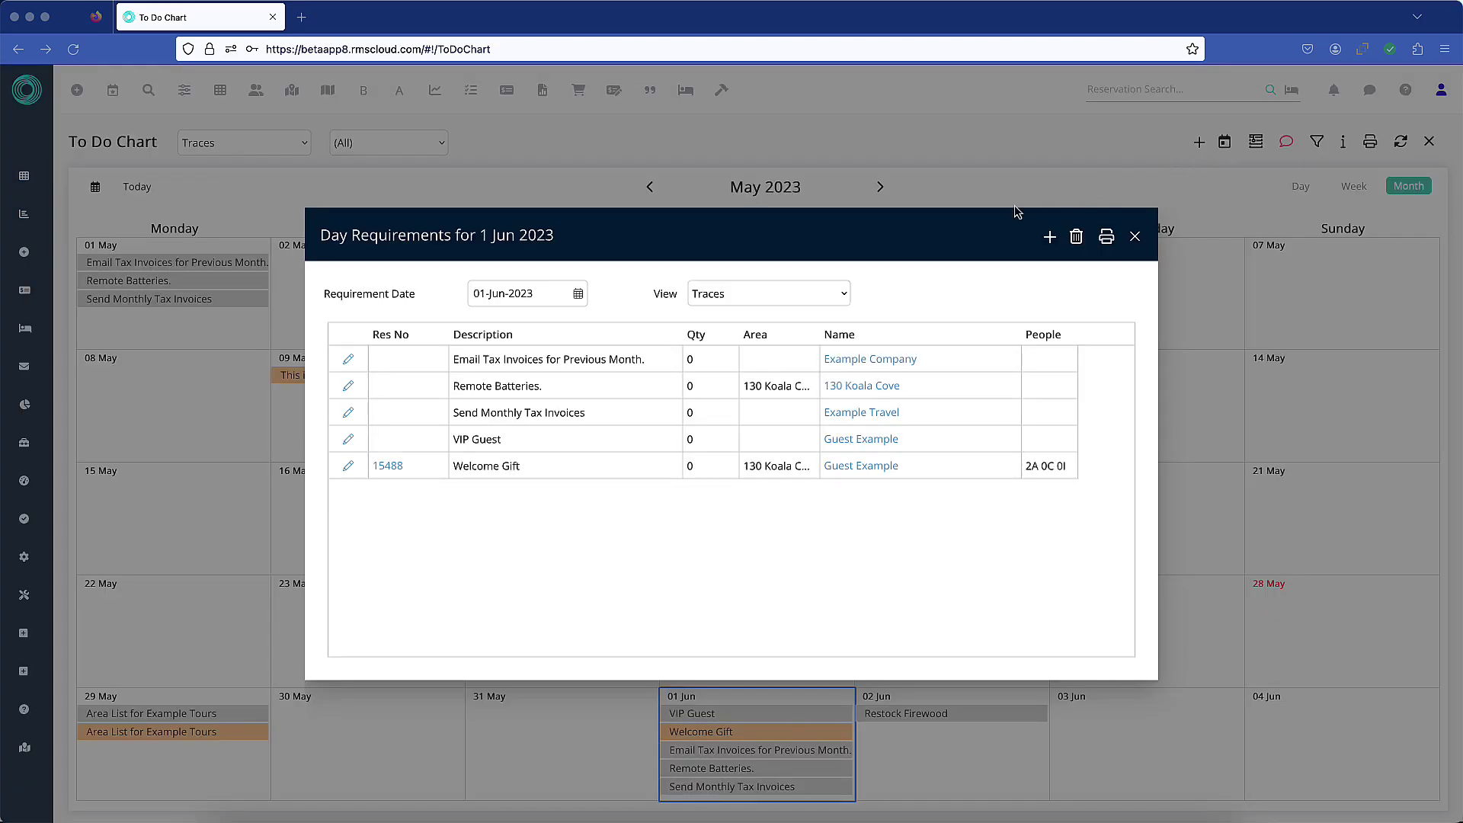
click(349, 387)
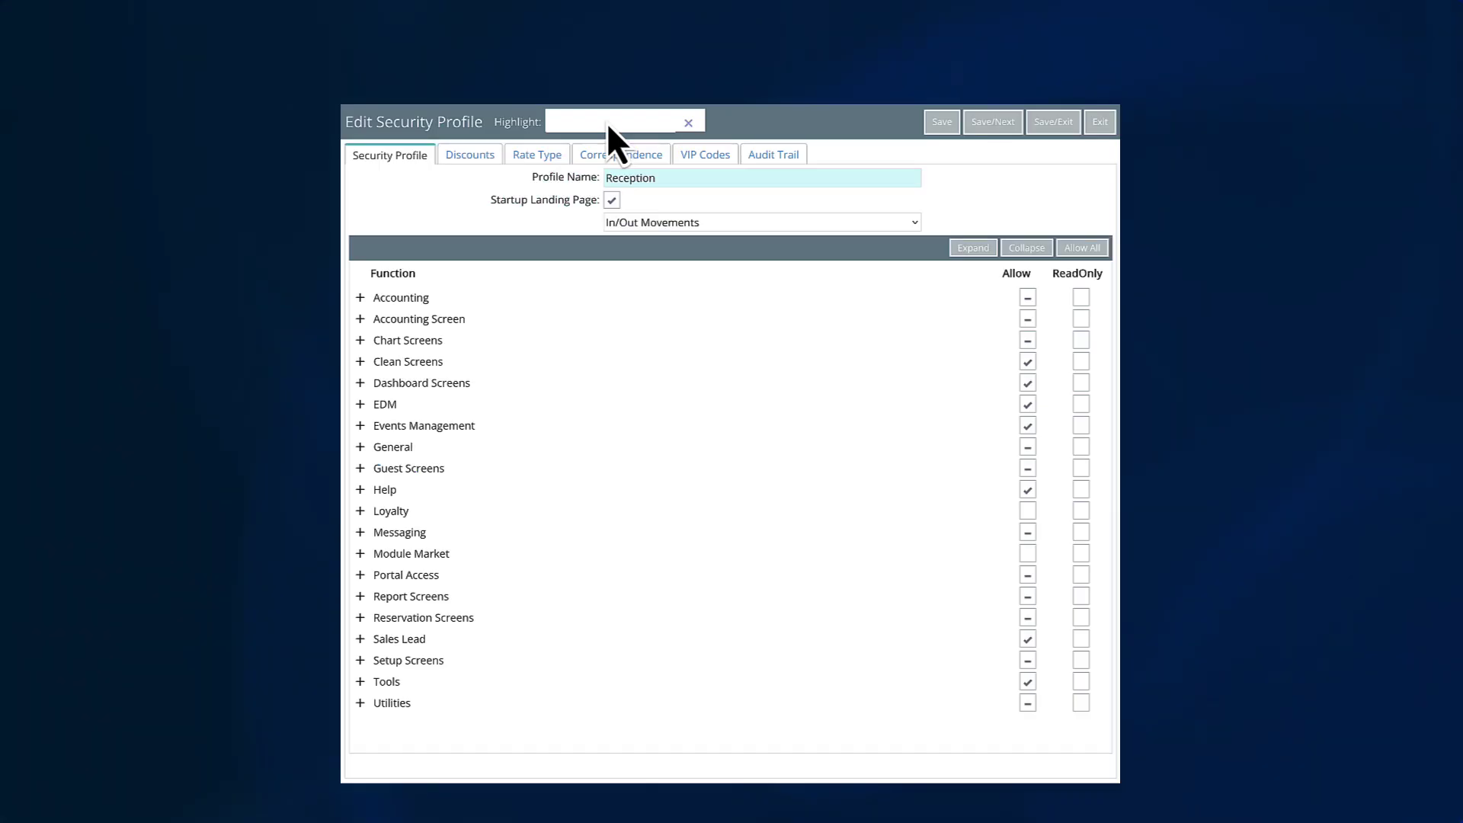
Step: Highlight 'tr' permissions, expand Chart Screens, and set Allow Add Trace and Allow Edit Trace to Yes
text(trace)
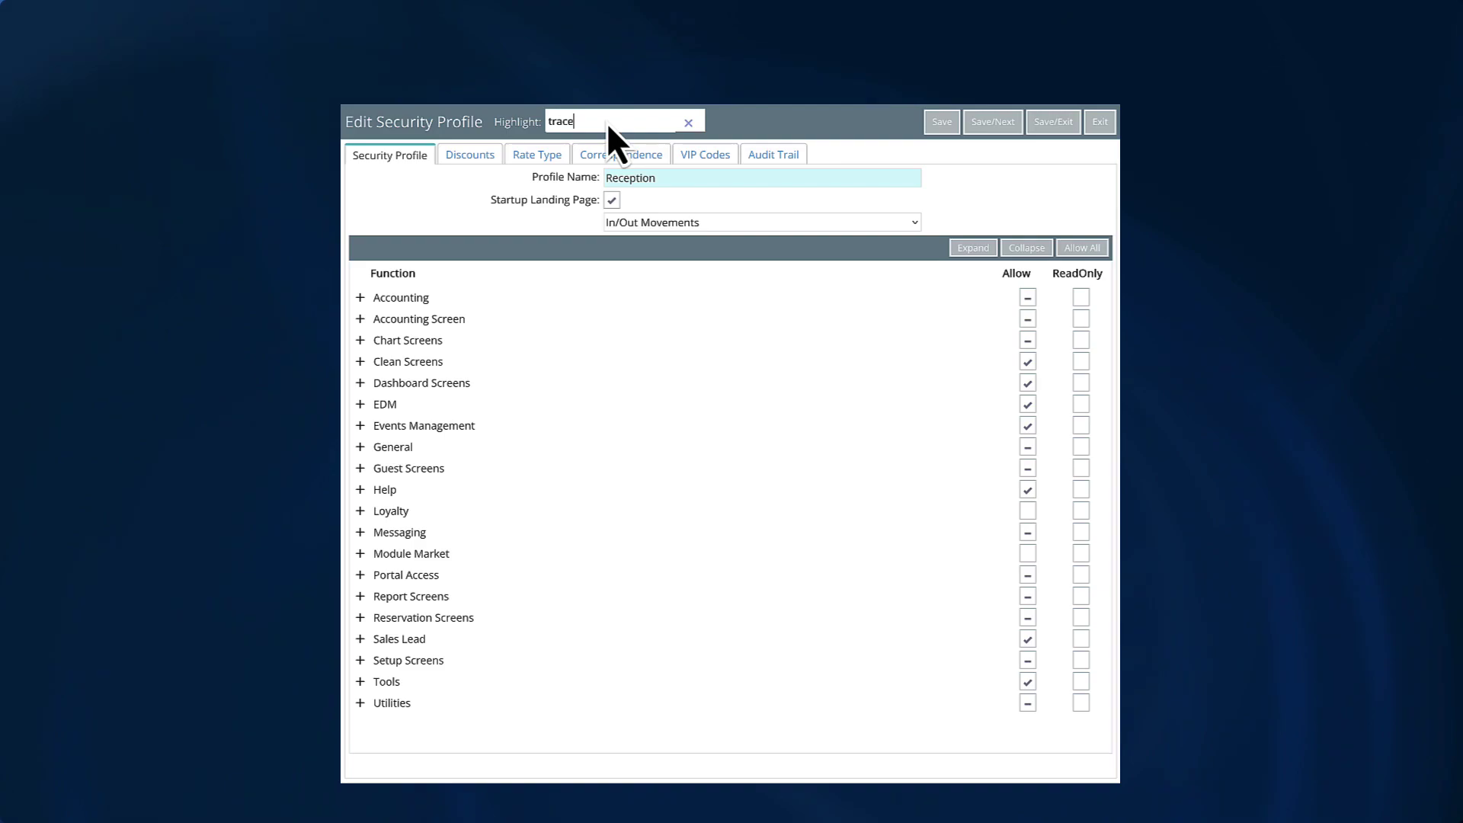
click(389, 322)
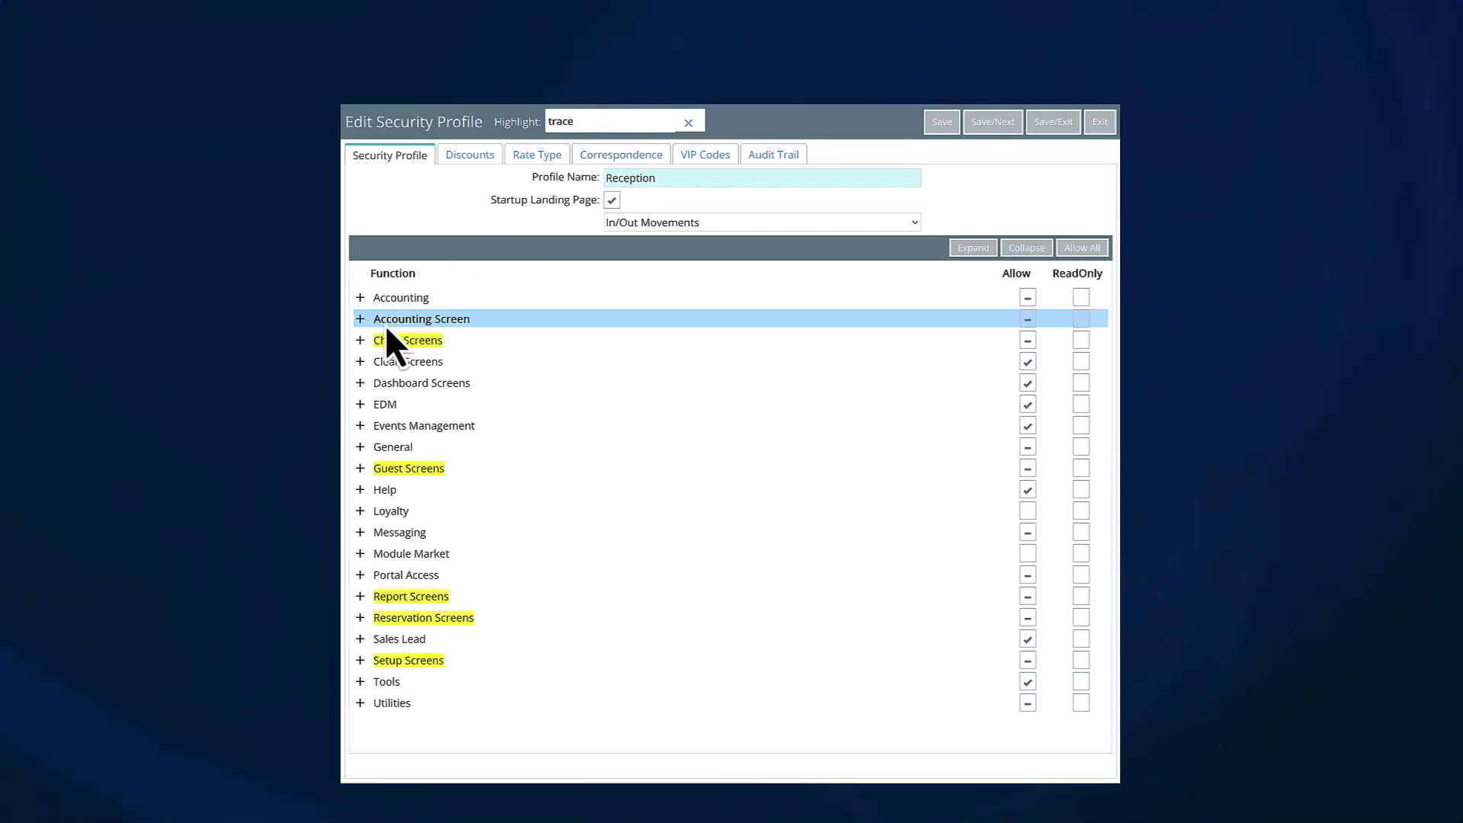
click(365, 342)
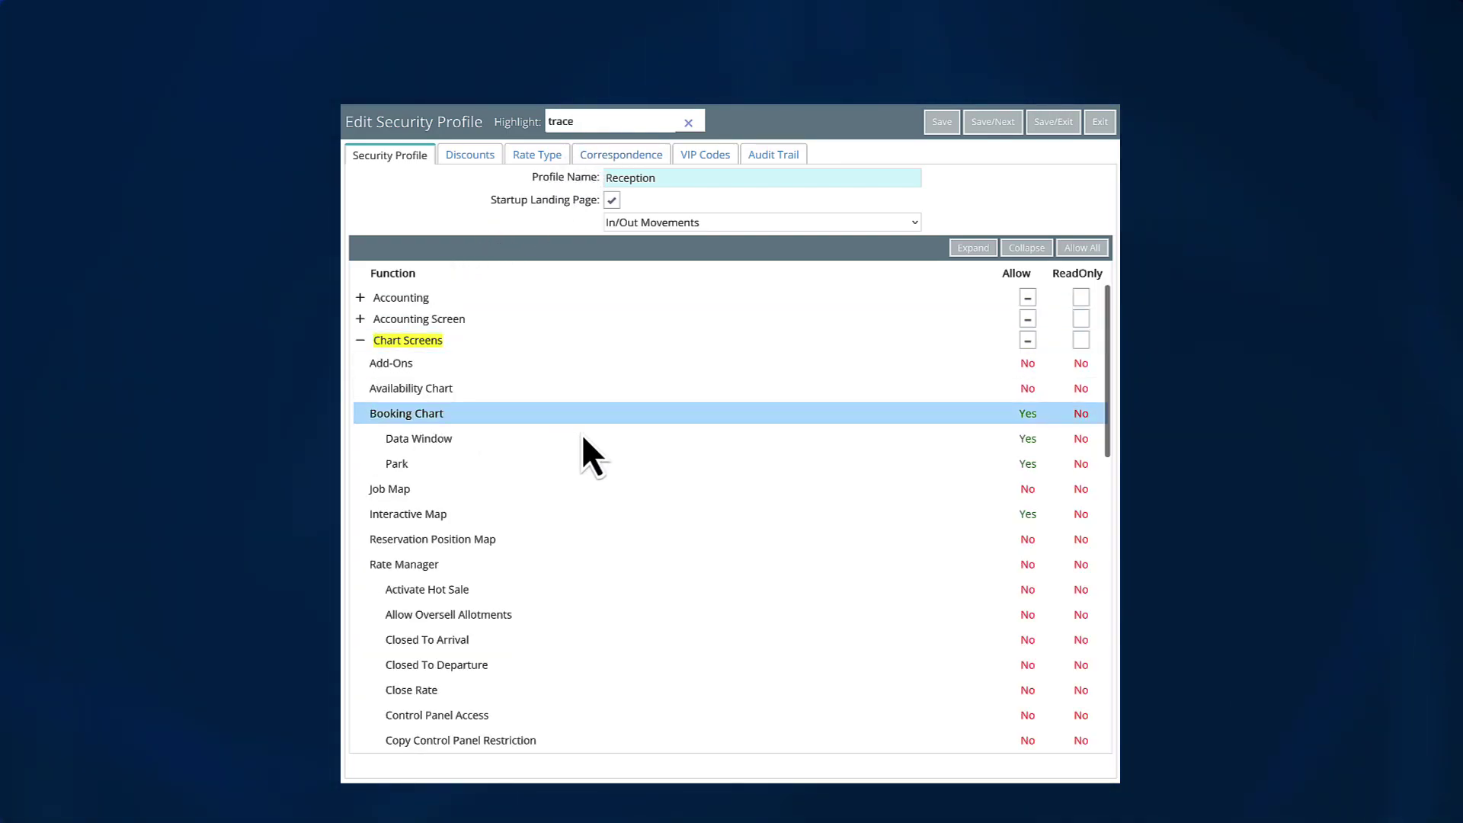
scroll(656, 452, down, 3)
scroll(656, 452, down, 5)
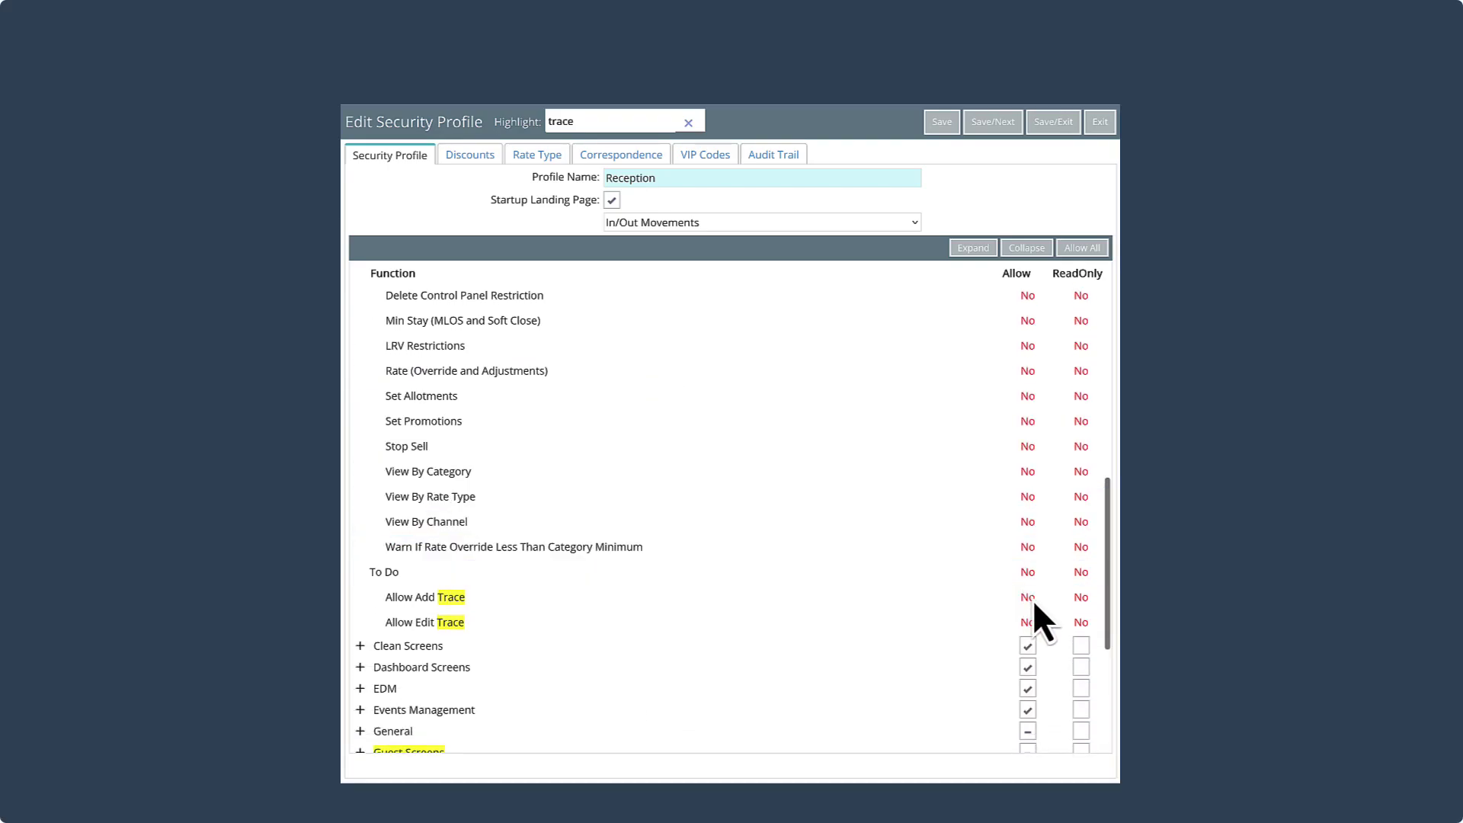
click(1030, 598)
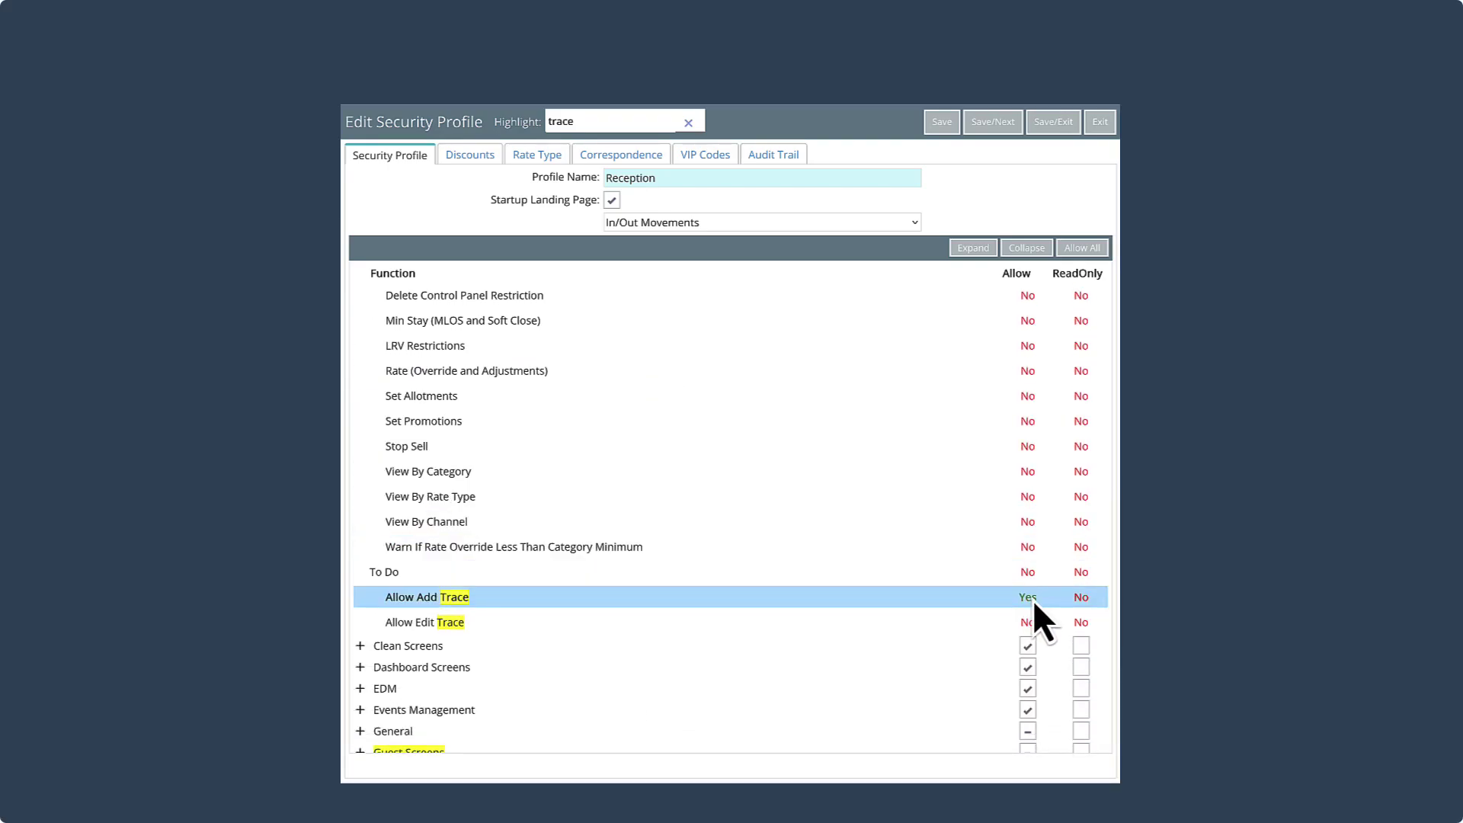
click(1029, 621)
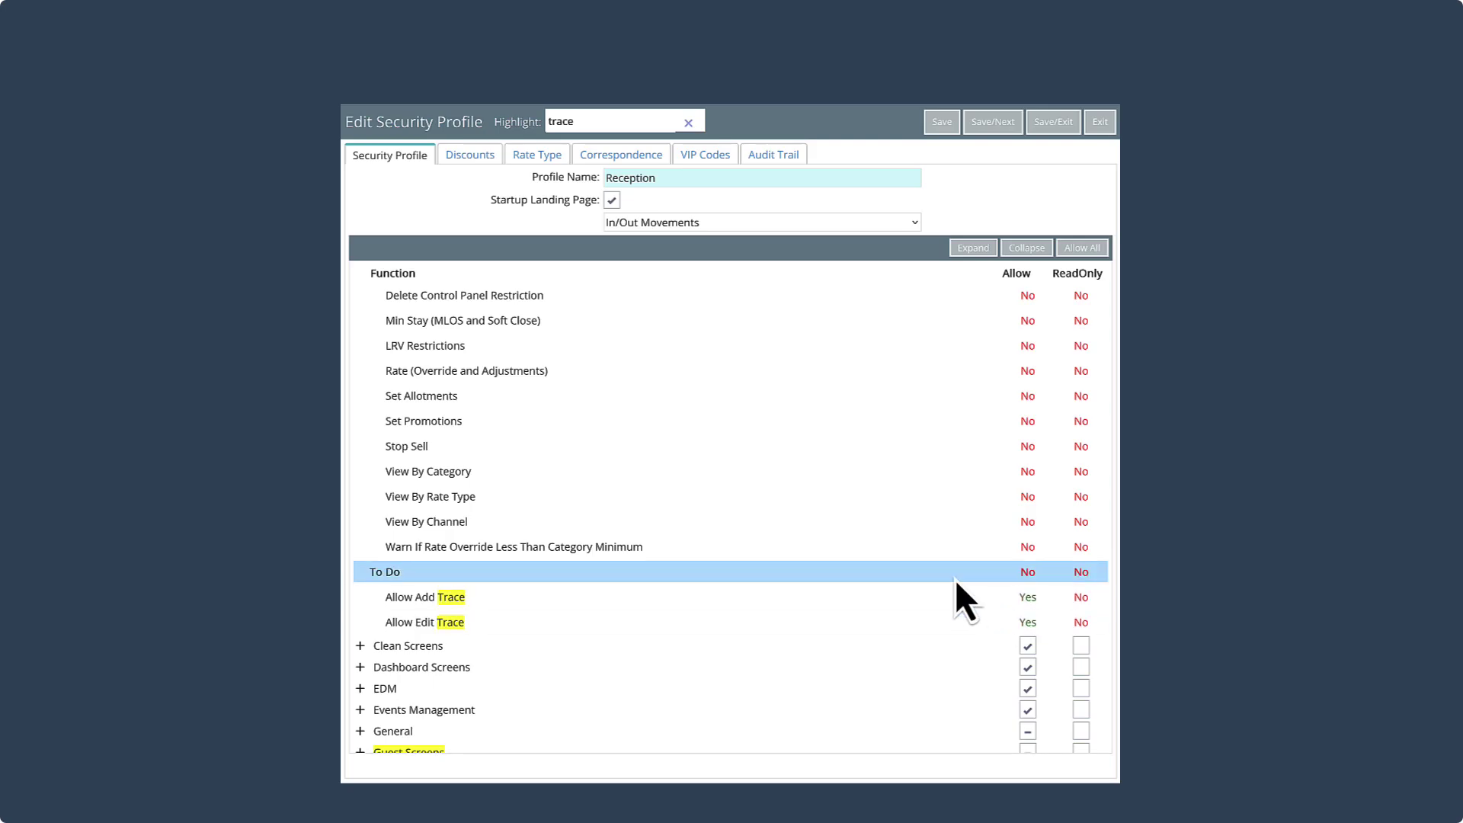